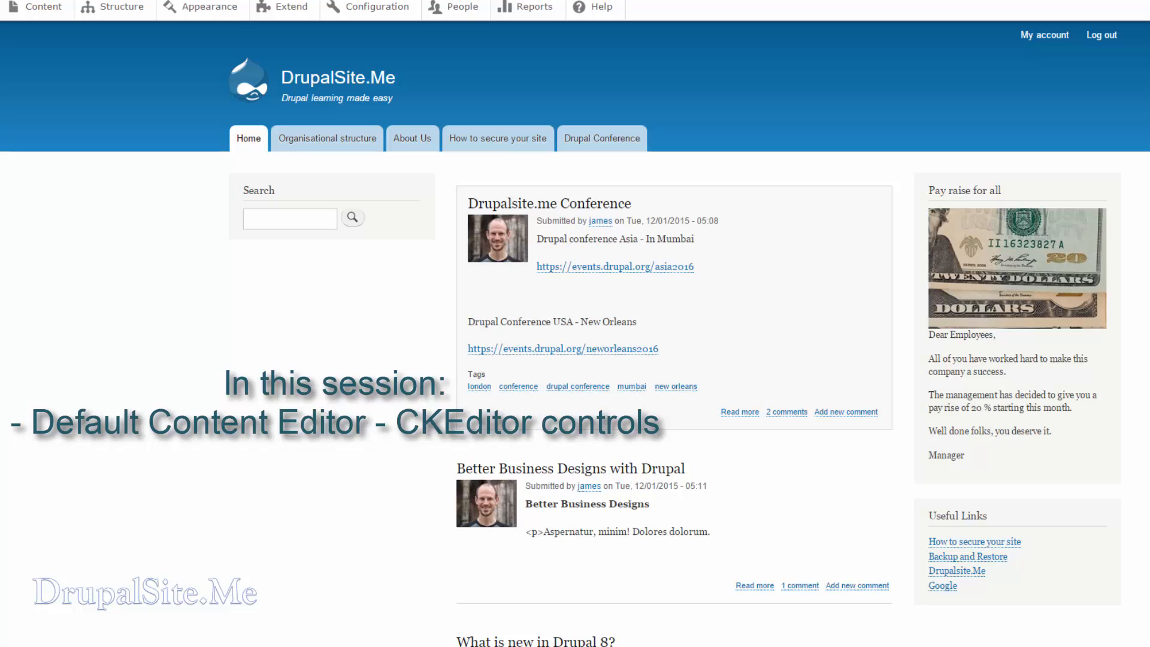
# Step: Open the form for creating a new Article from the site's content administration
pyautogui.click(44, 8)
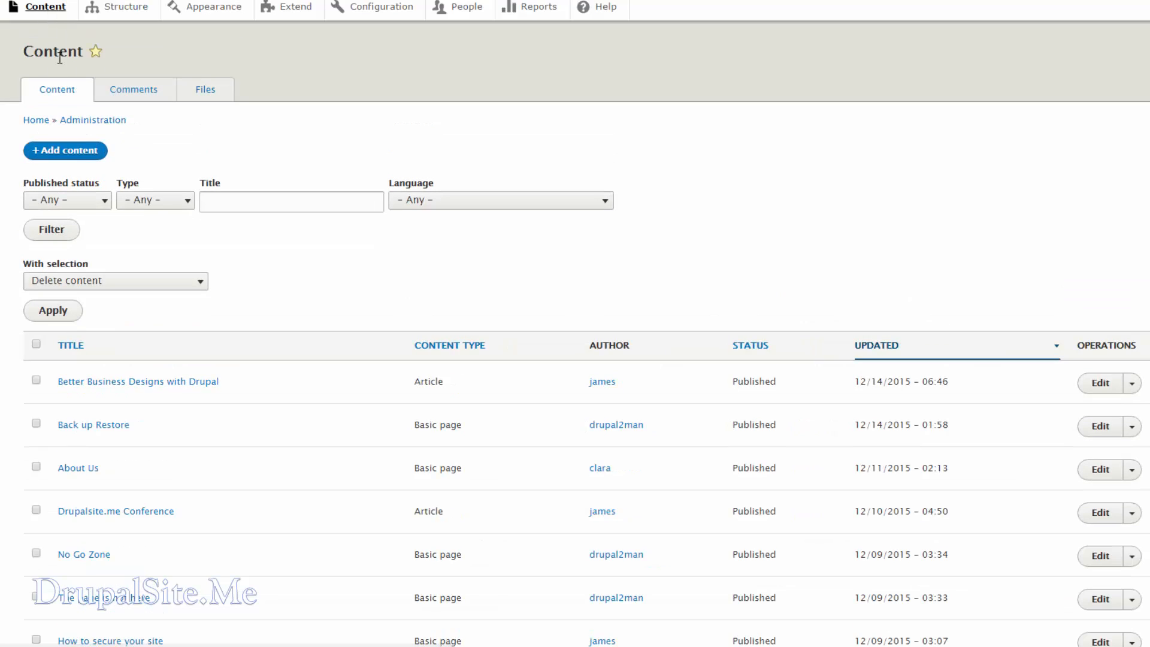
pyautogui.click(64, 150)
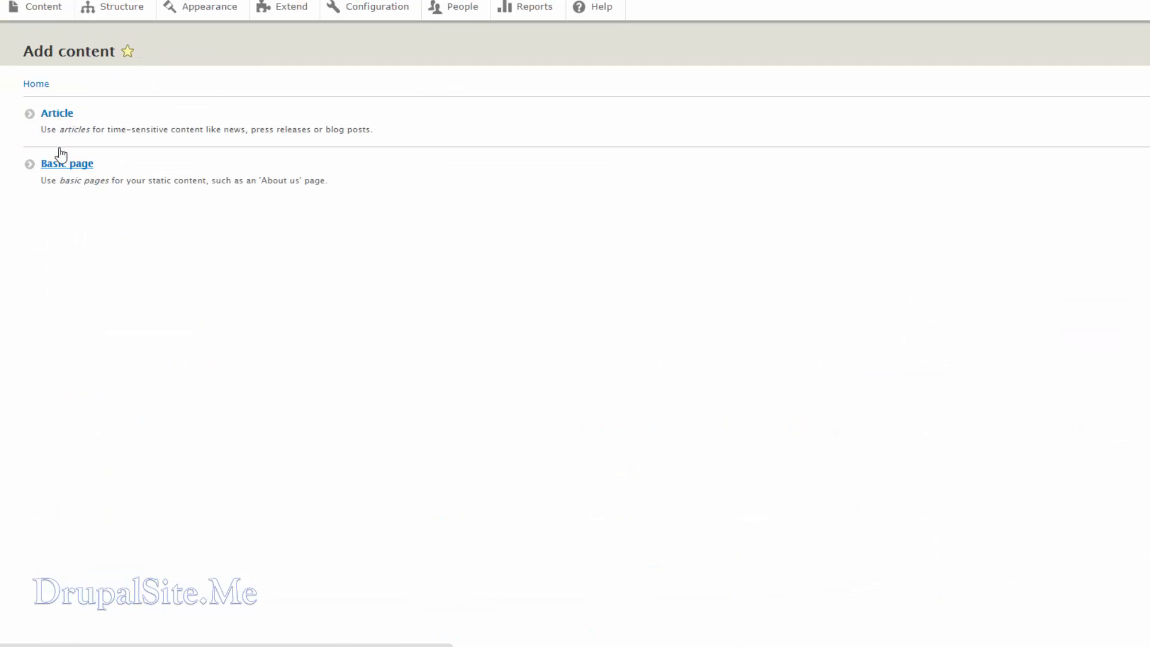
pyautogui.click(58, 115)
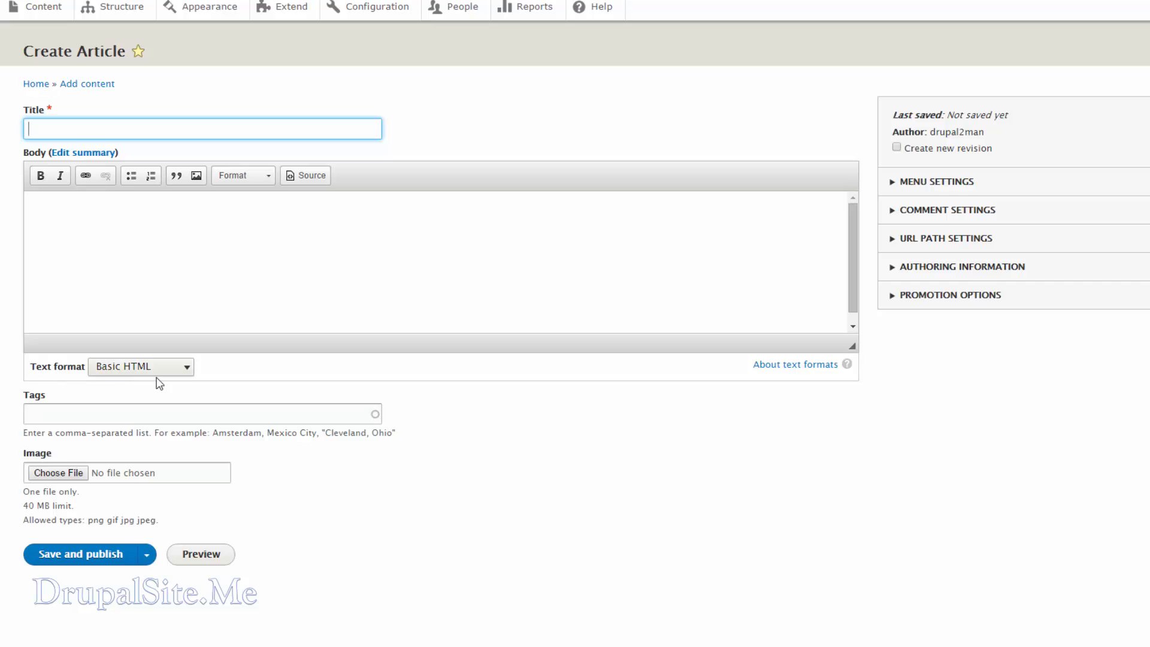
# Step: Copy the generated lorem ipsum paragraphs and paste them into the article's body
pyautogui.click(52, 214)
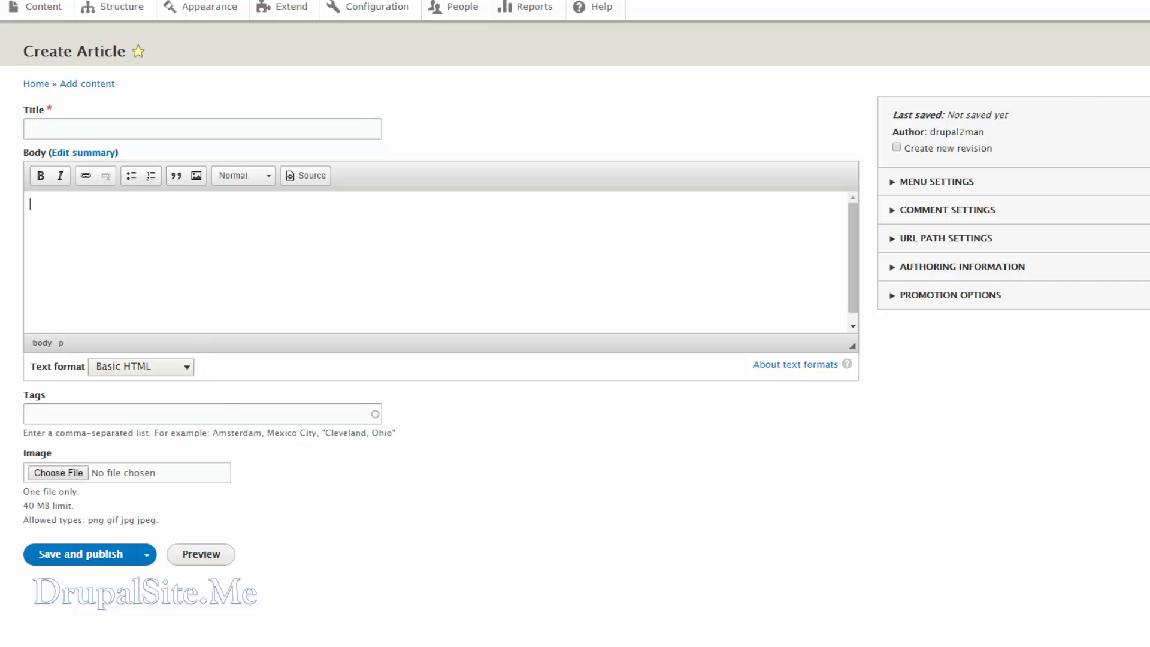
pyautogui.click(1045, 8)
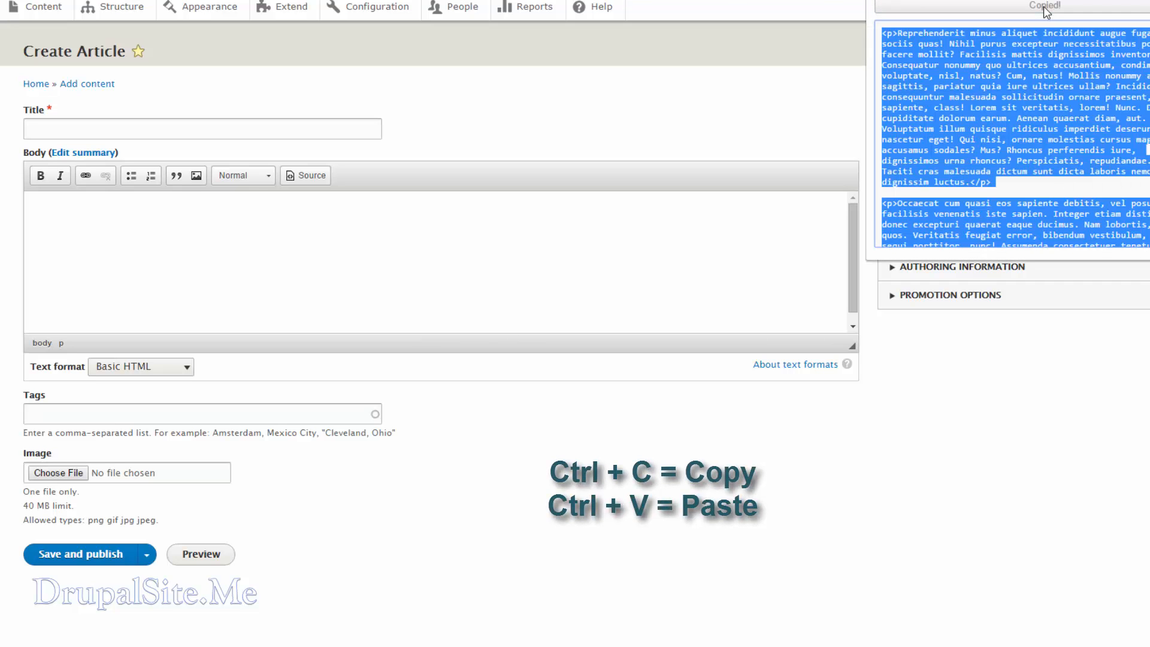
pyautogui.click(228, 233)
pyautogui.hotkey('ctrl', 'v')
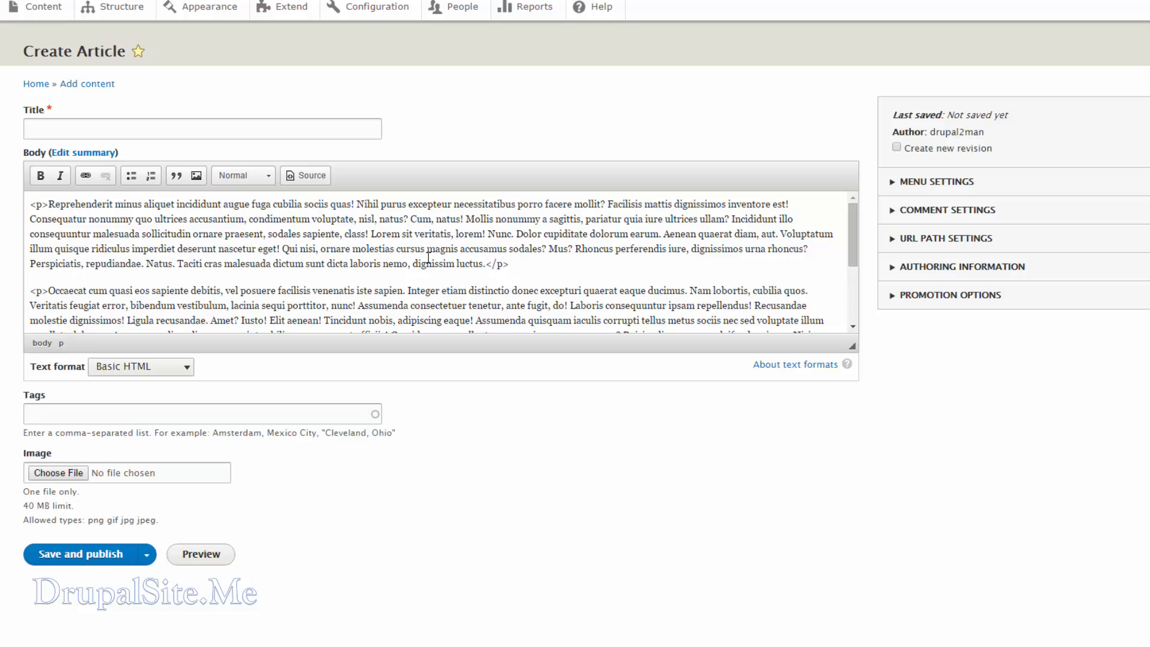
# Step: Make "quo ultrices accusantium, condimentum voluptate," bold and "Lorem sit veritatis, lorem! Nunc. Dolor" italic in the first body paragraph
pyautogui.moveTo(403, 219); pyautogui.dragTo(136, 220)
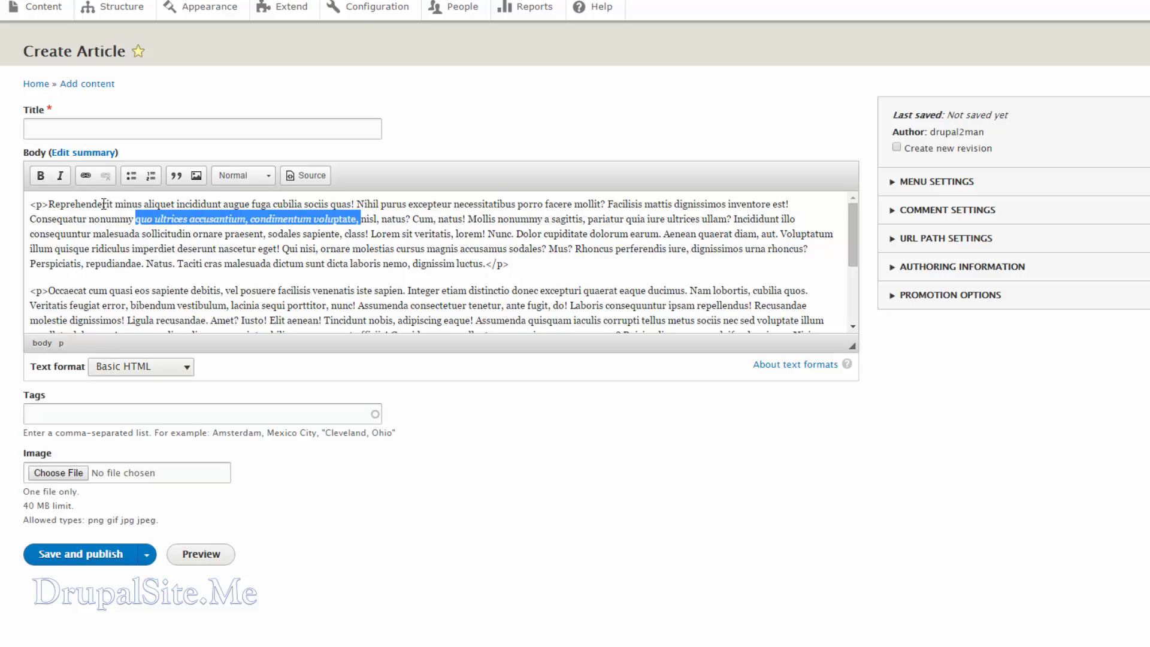
pyautogui.click(41, 175)
pyautogui.click(232, 285)
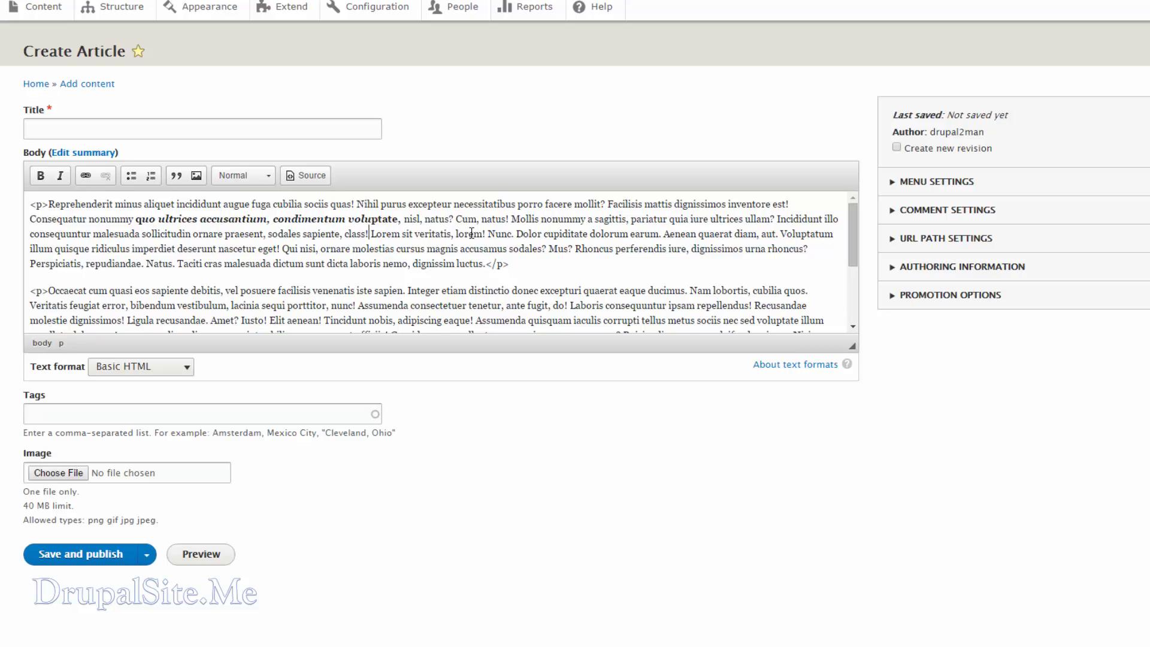
pyautogui.moveTo(368, 234); pyautogui.dragTo(552, 238)
pyautogui.click(60, 175)
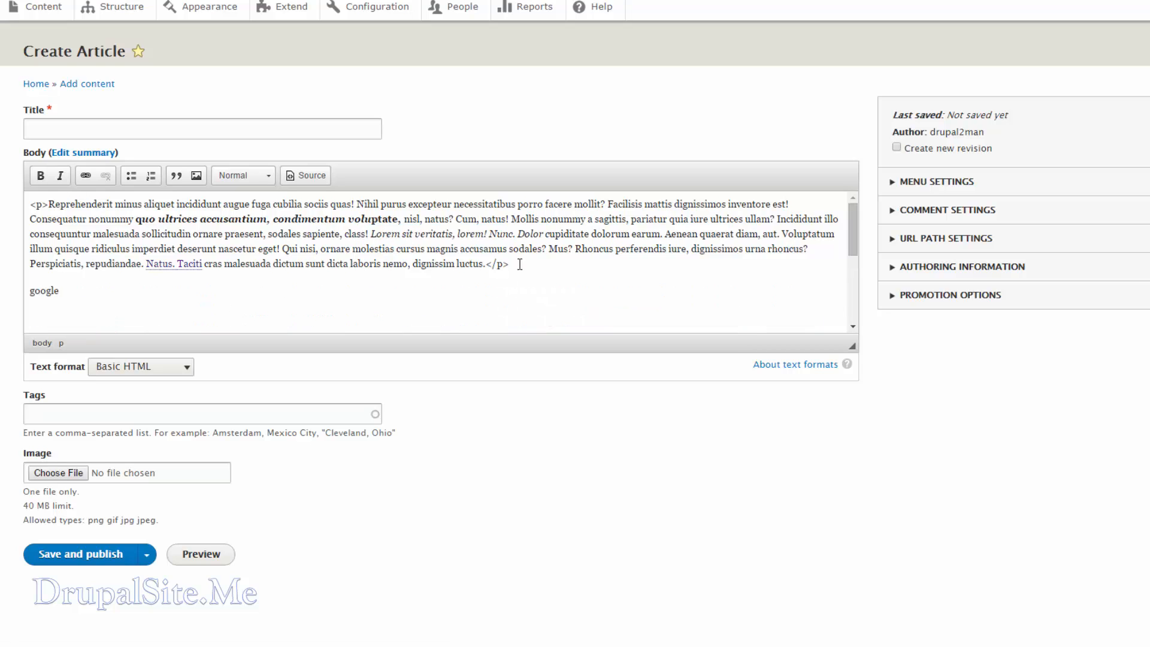
pyautogui.moveTo(29, 291); pyautogui.dragTo(141, 286)
pyautogui.write('google')
pyautogui.moveTo(71, 291); pyautogui.dragTo(15, 292)
pyautogui.click(86, 176)
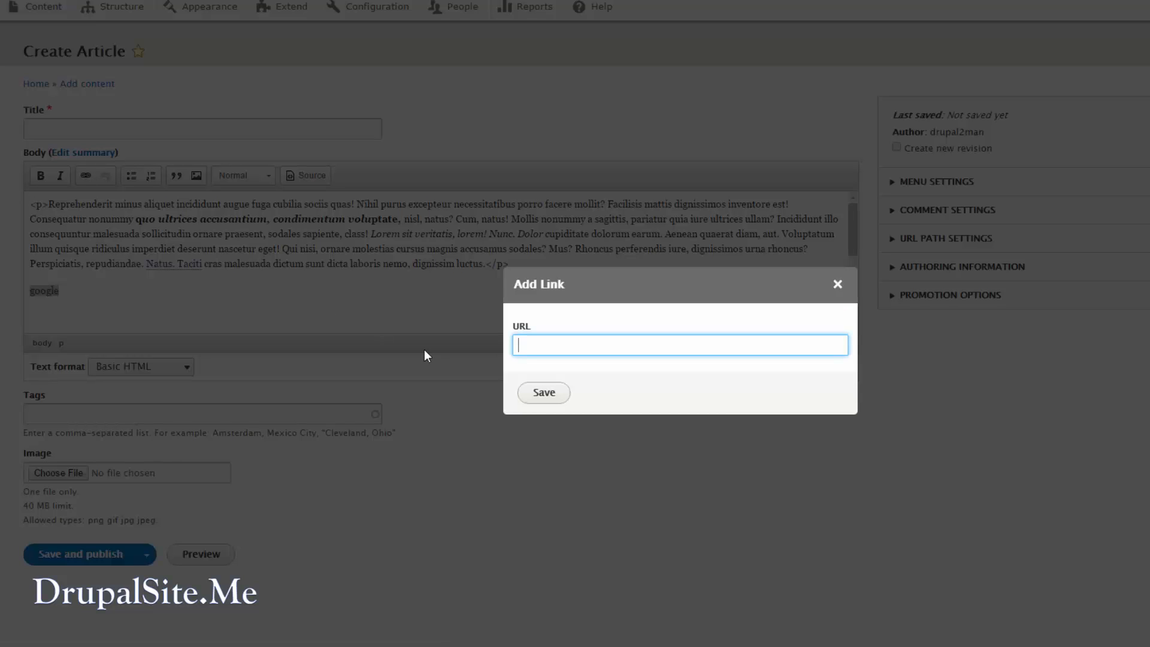
pyautogui.write('http://google.com')
pyautogui.click(544, 395)
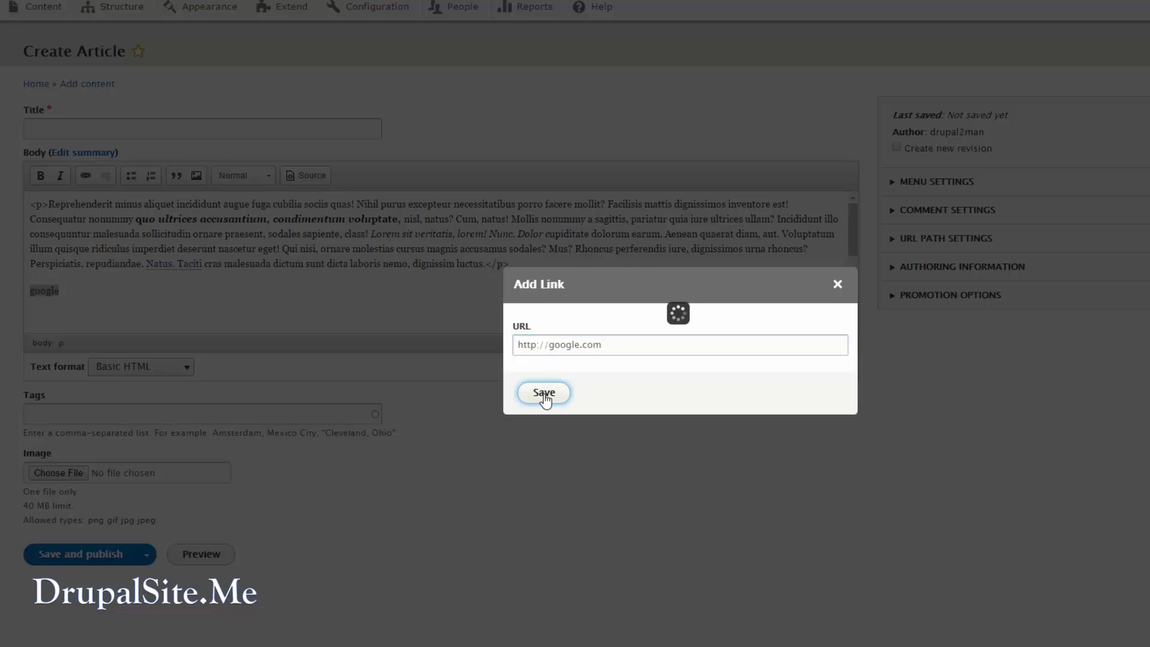
pyautogui.click(113, 290)
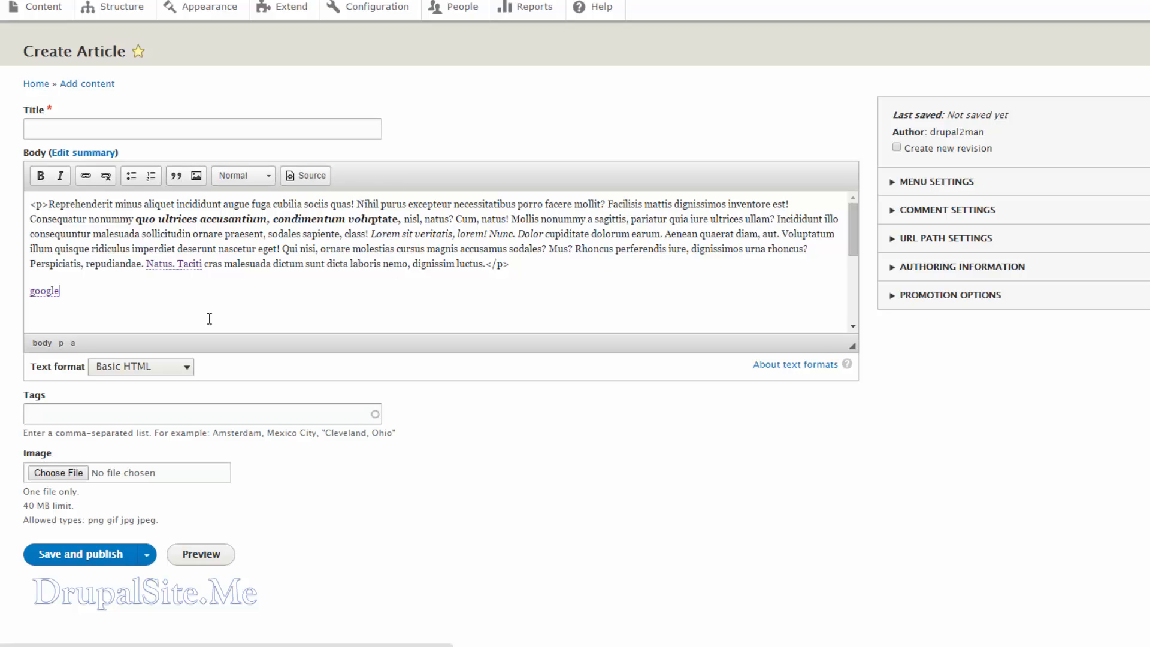
# Step: Switch the body's text format to Full HTML
pyautogui.click(133, 340)
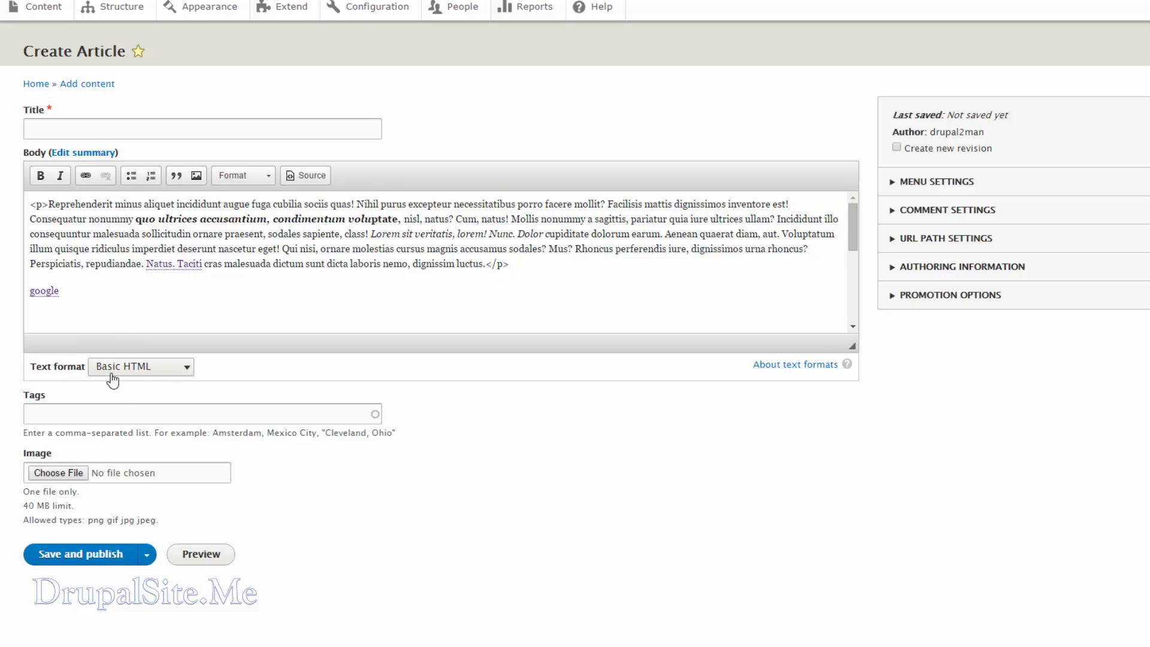
pyautogui.click(189, 369)
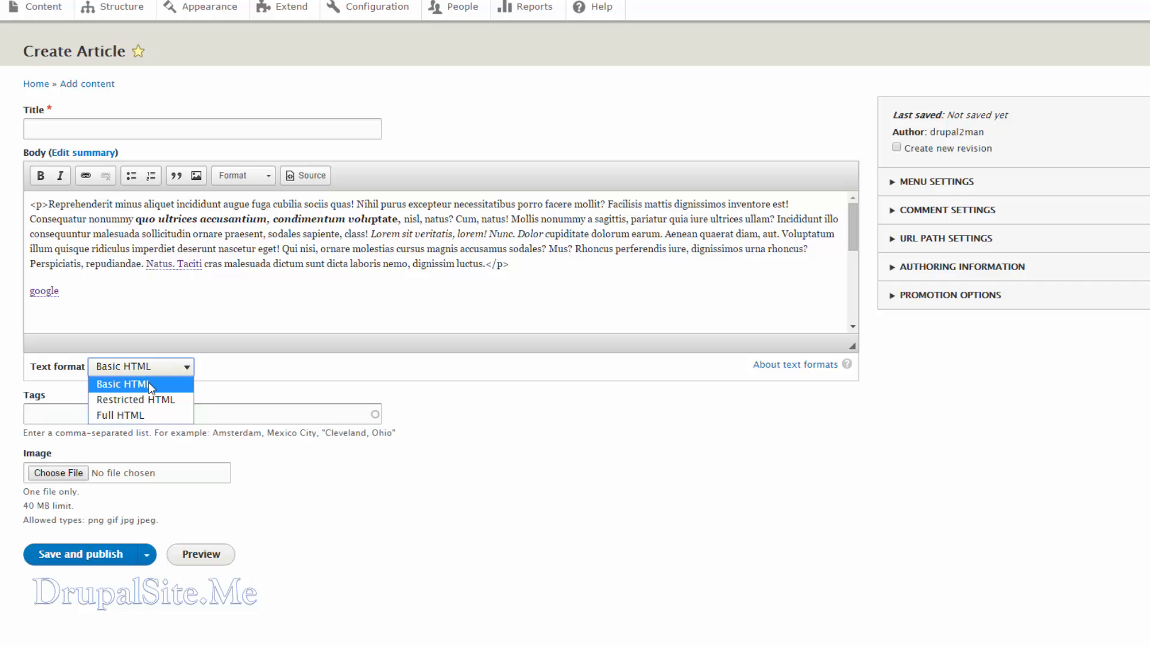
pyautogui.click(126, 416)
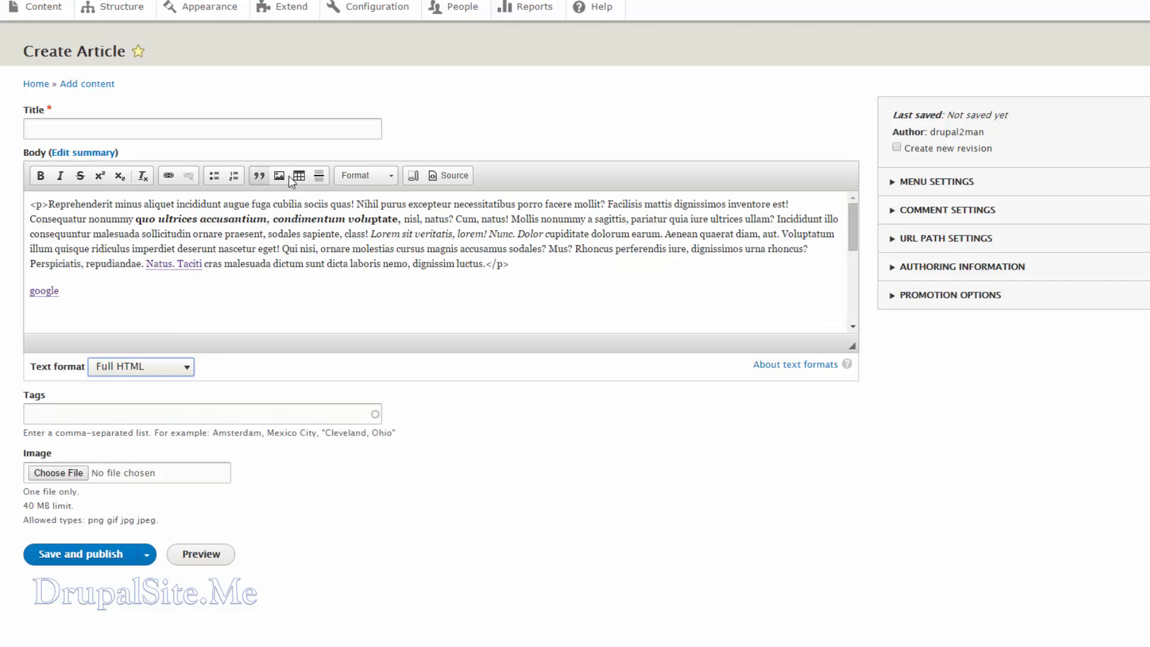
# Step: Insert a table with 3 rows and 2 columns below the google link and fill its first two rows with sdfsdfsa, dgdag, sfasdf and dsgfsd
pyautogui.click(101, 303)
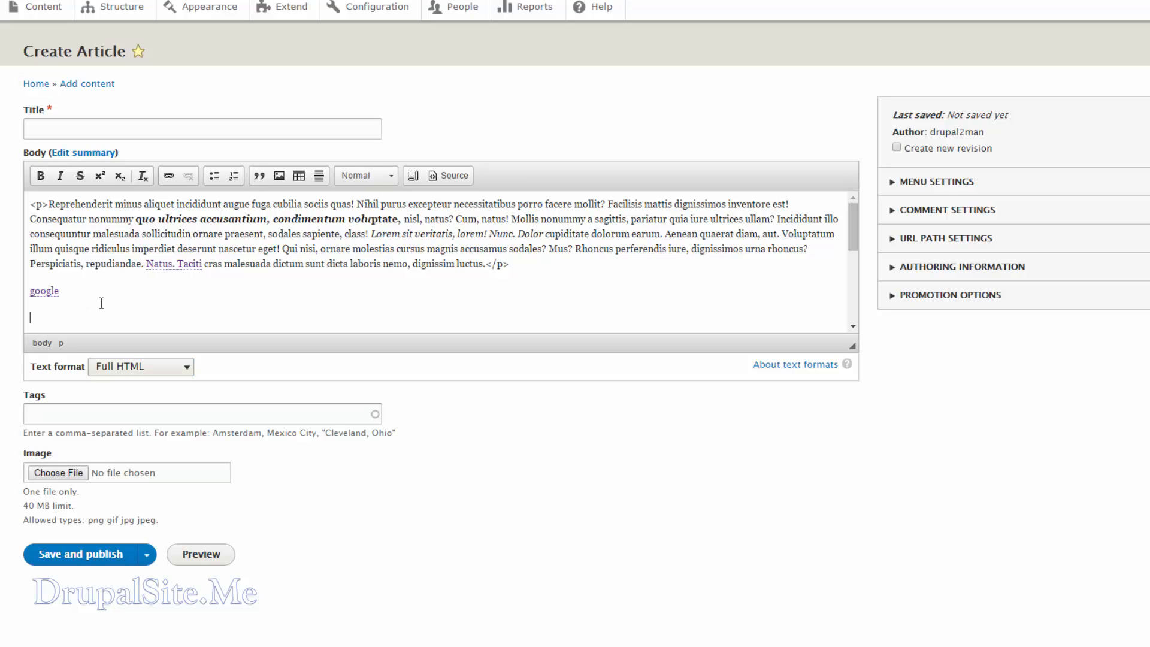
pyautogui.click(299, 176)
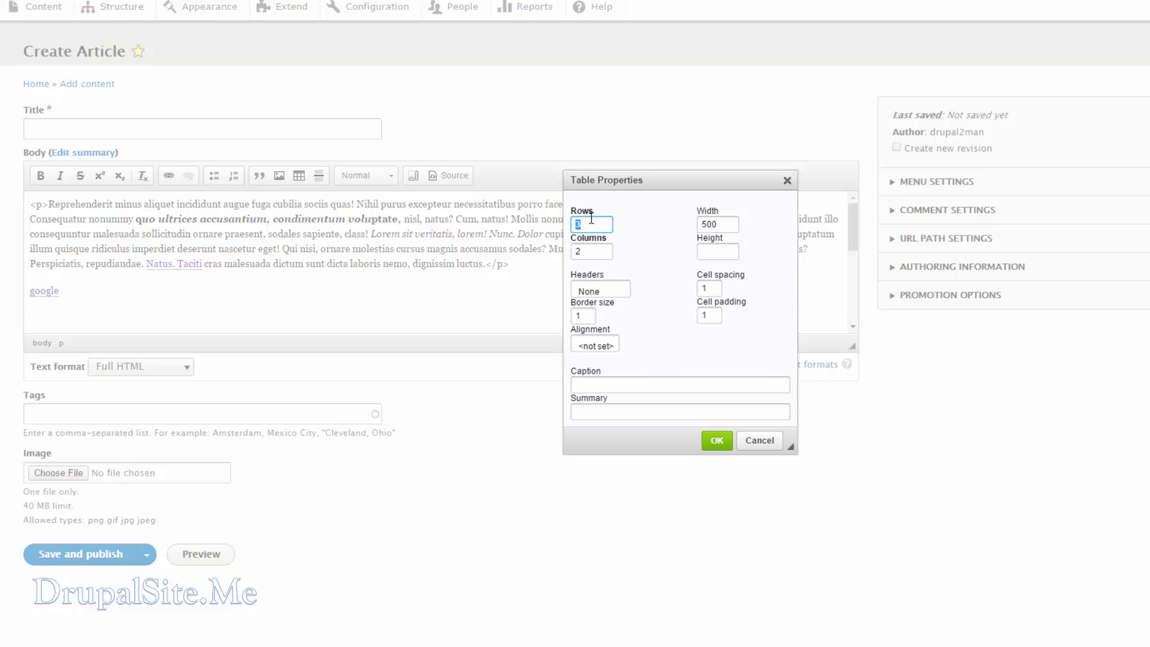
pyautogui.click(716, 441)
pyautogui.write('sdfsdfsa\t')
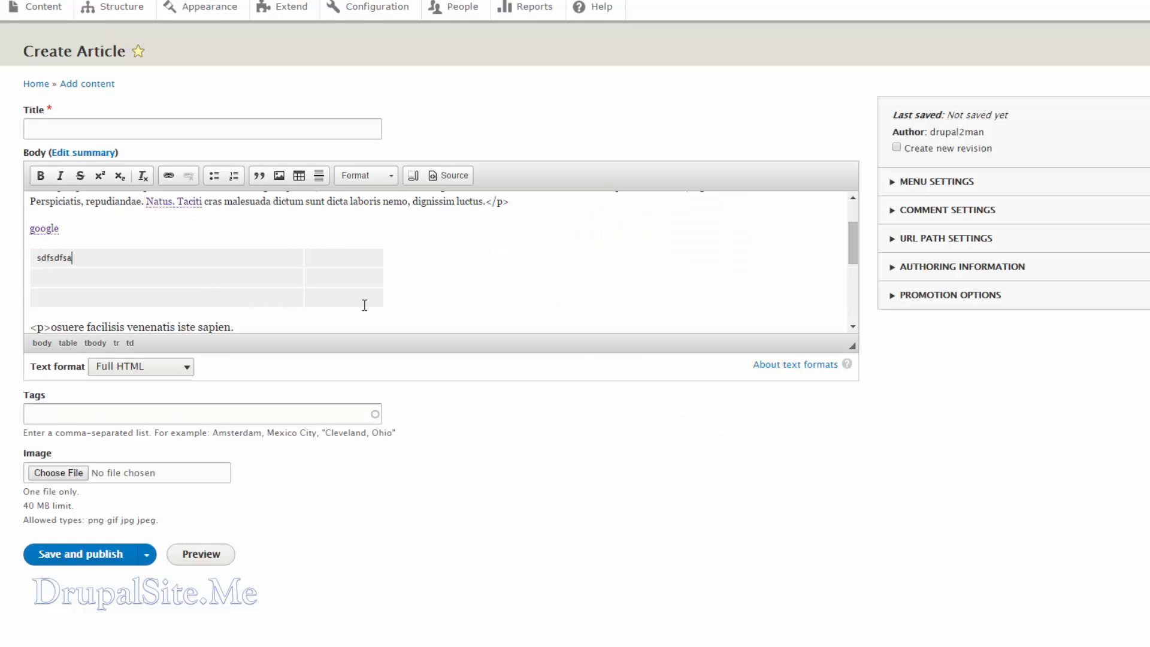
pyautogui.write('dgdag ')
pyautogui.write('sfasdf\t')
pyautogui.write('dsgfsd')
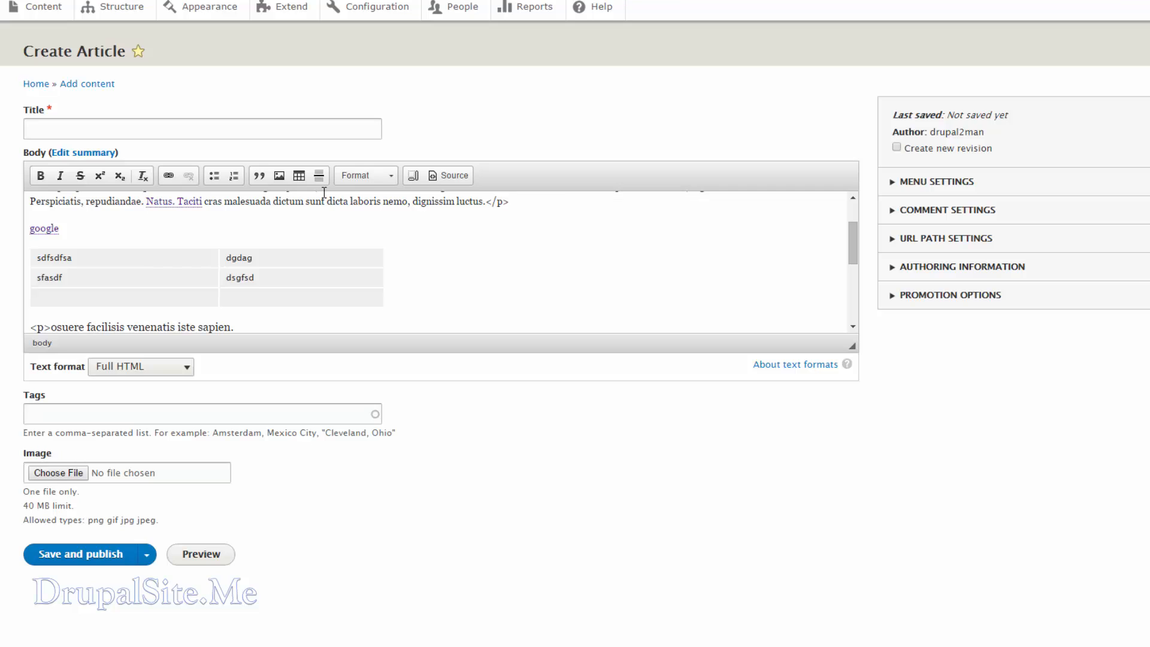
# Step: Insert horizontal lines below the table and before the last paragraph beginning with "Culpa dolor"
pyautogui.click(319, 176)
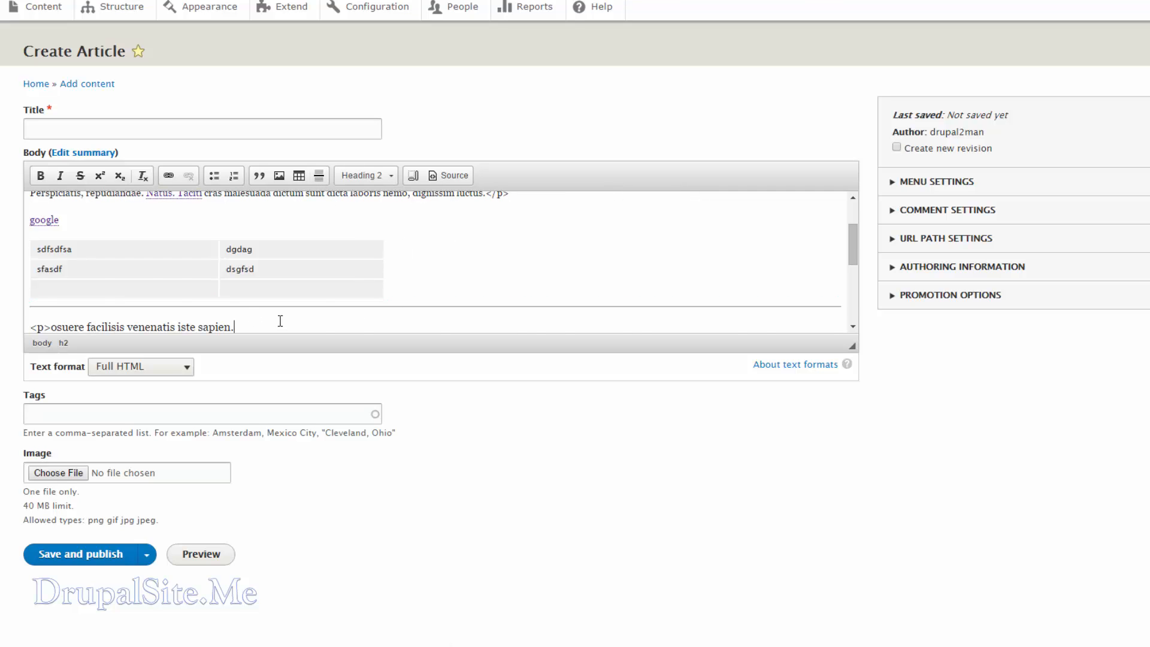
pyautogui.scroll(-5, 280, 321)
pyautogui.click(212, 243)
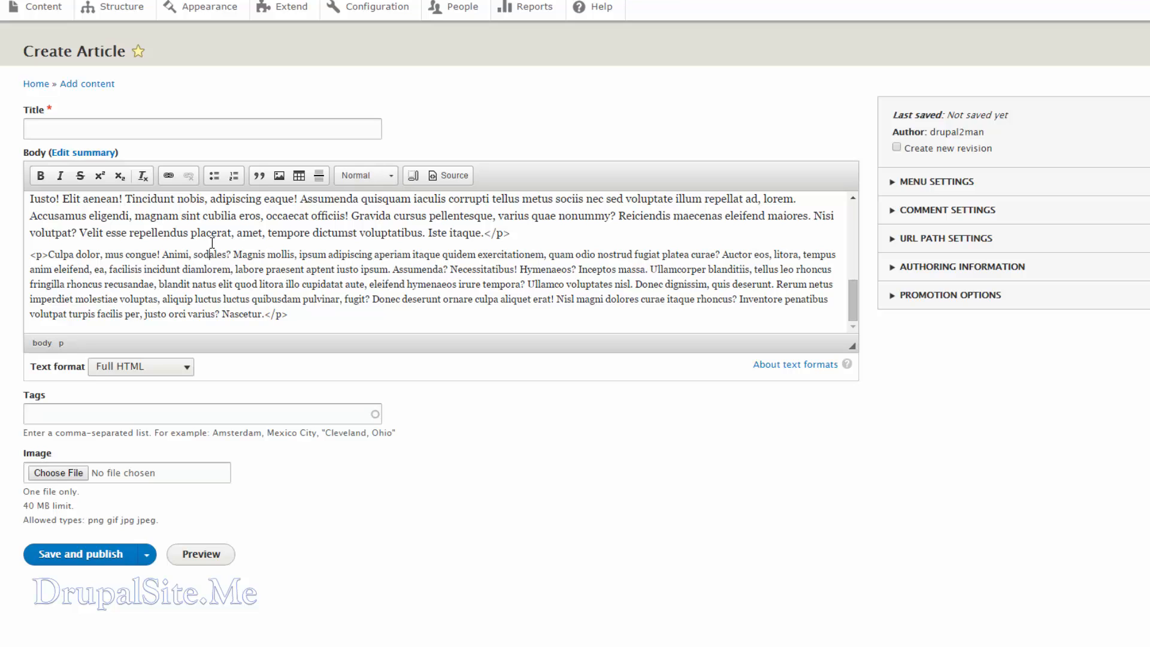
pyautogui.click(527, 234)
pyautogui.click(320, 175)
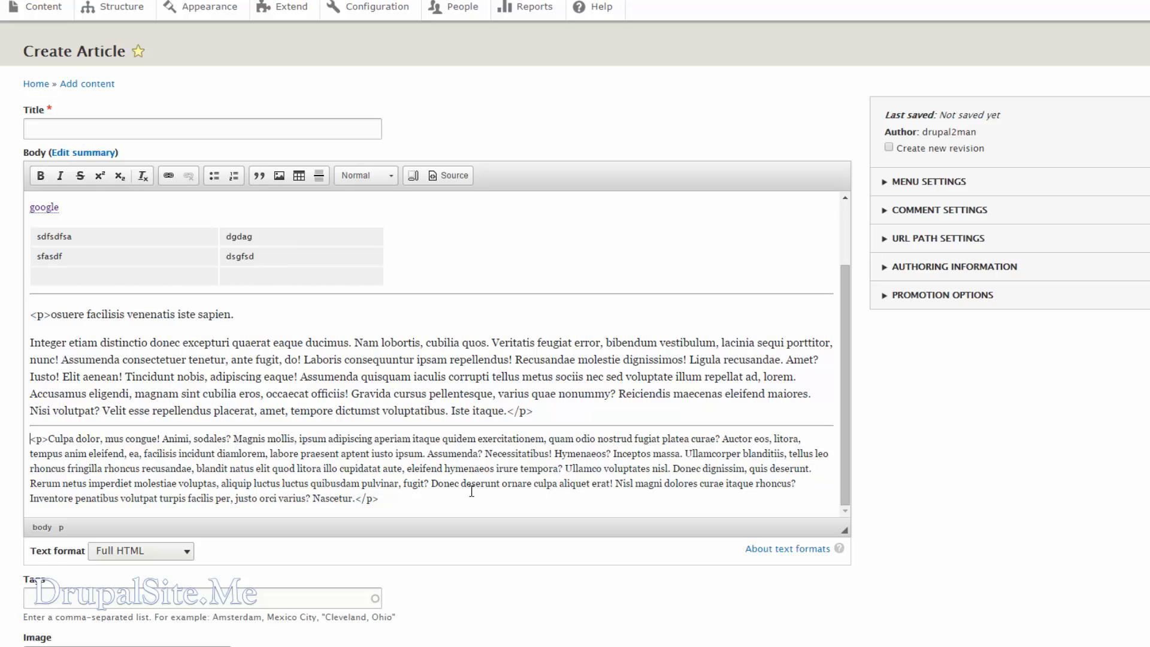
# Step: Show the block outlines around the body's elements to inspect its structure, and hide them again
pyautogui.click(413, 175)
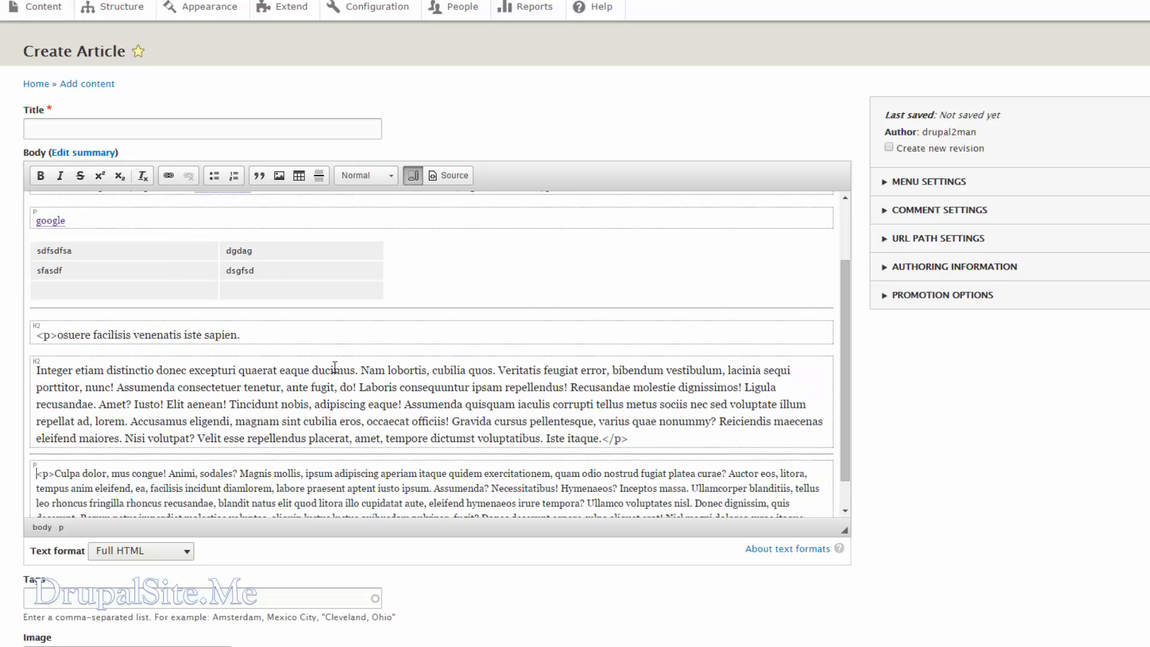
pyautogui.click(413, 175)
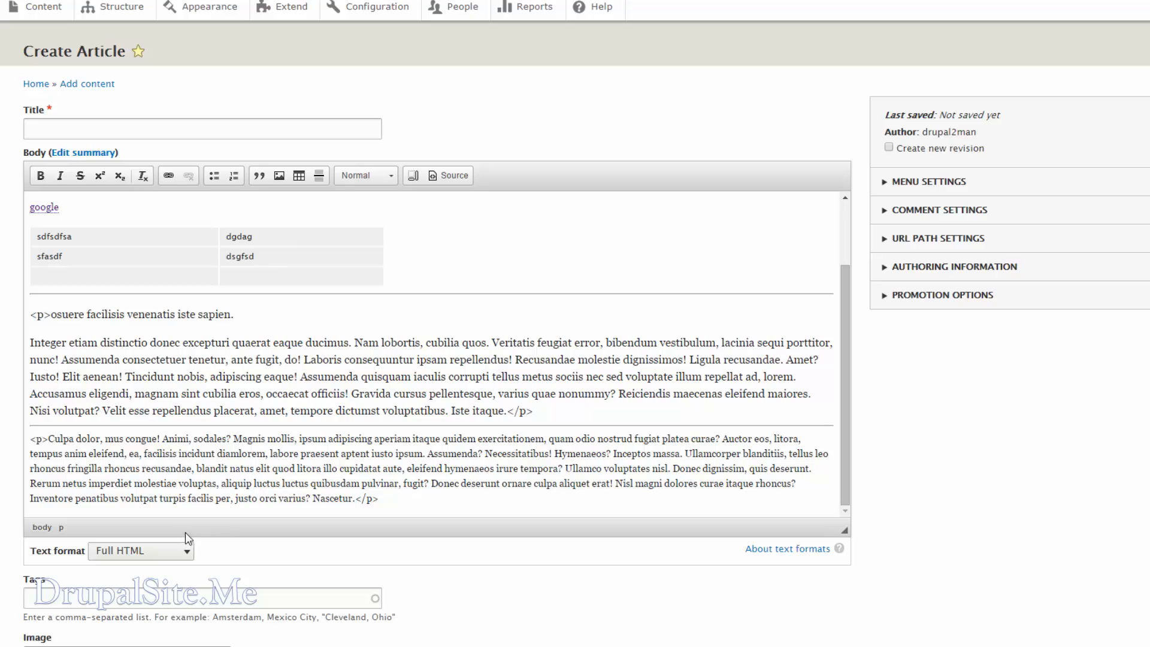
# Step: Change the body's text format to Basic HTML, accept the loss of disallowed content, and check the remaining body text
pyautogui.click(189, 559)
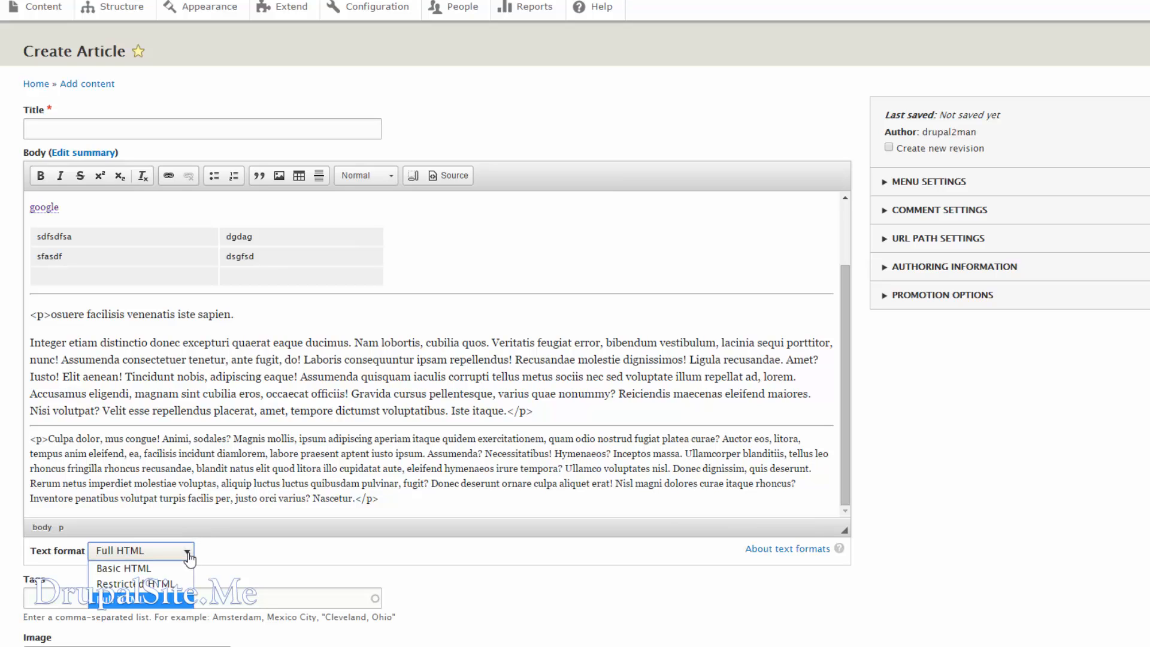
pyautogui.click(157, 577)
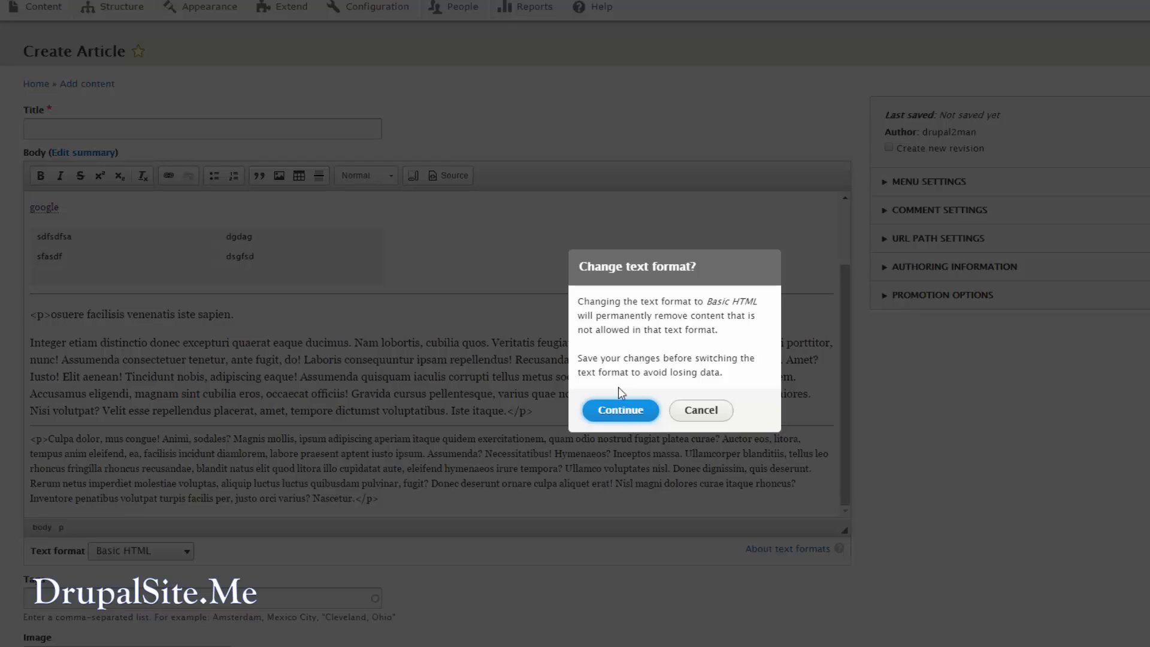
pyautogui.click(621, 410)
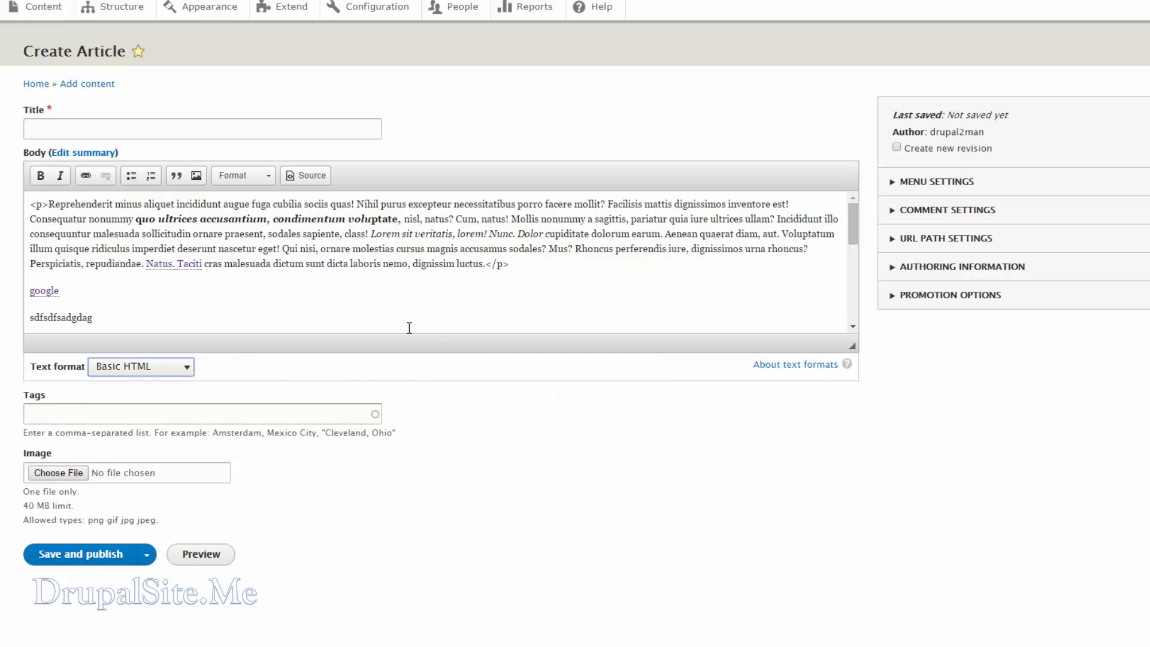
pyautogui.moveTo(853, 230); pyautogui.dragTo(853, 249)
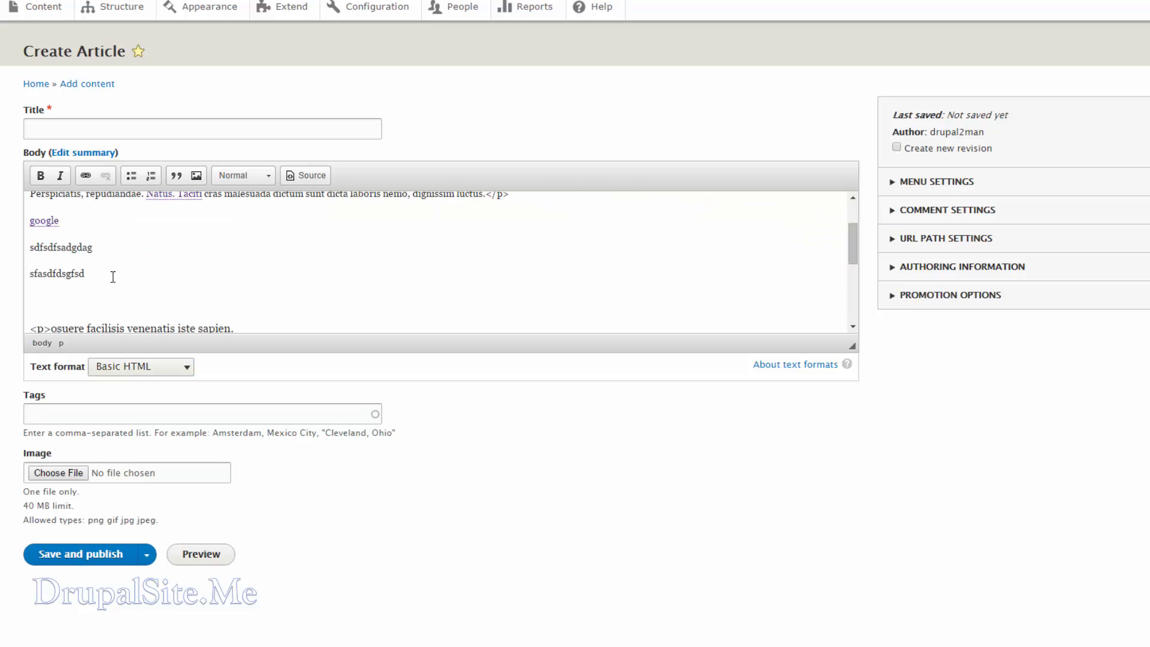
pyautogui.scroll(2, 328, 291)
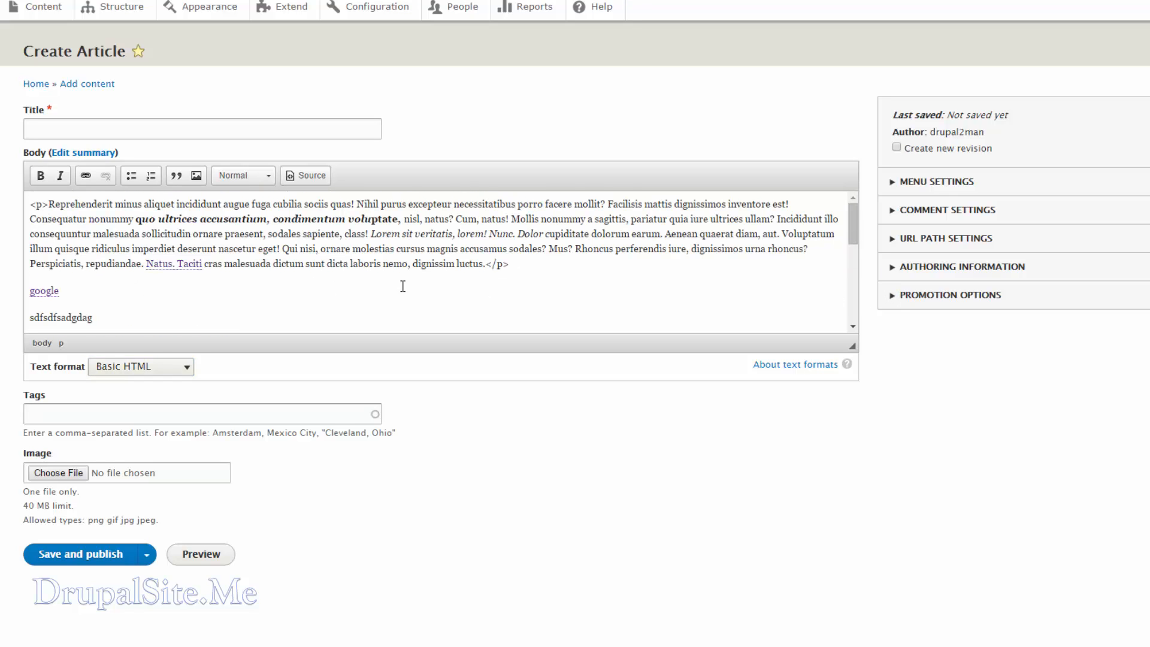
pyautogui.press('Tab')
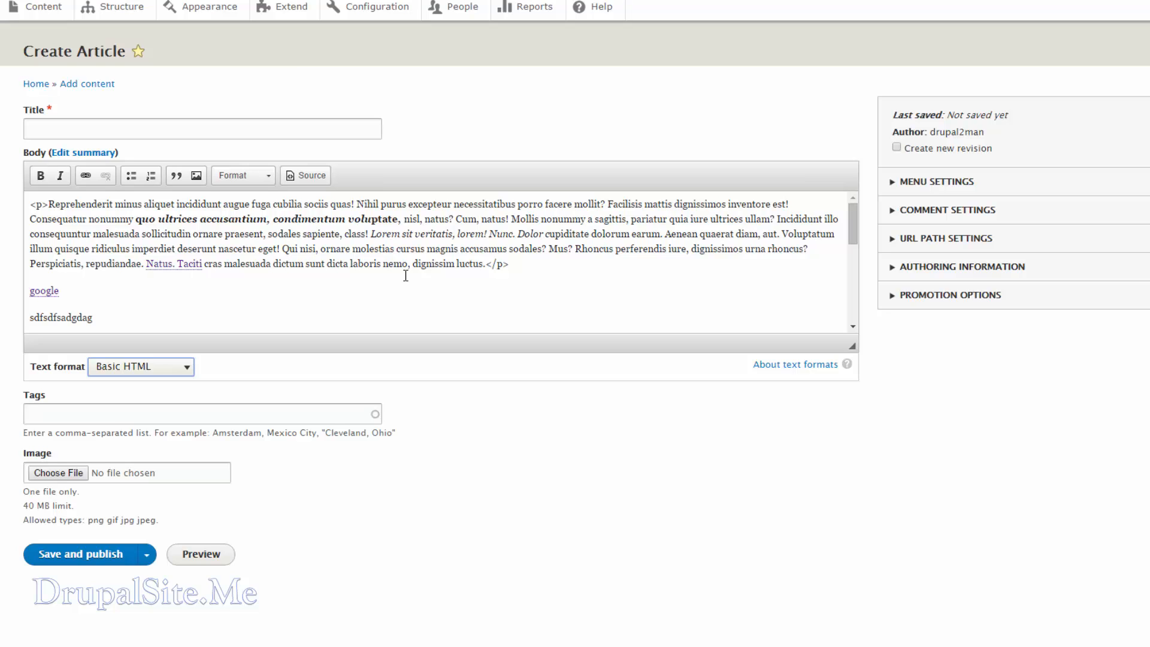
# Step: Filter the site's module list by "ck" and examine the CKEditor module's details and required modules
pyautogui.click(290, 9)
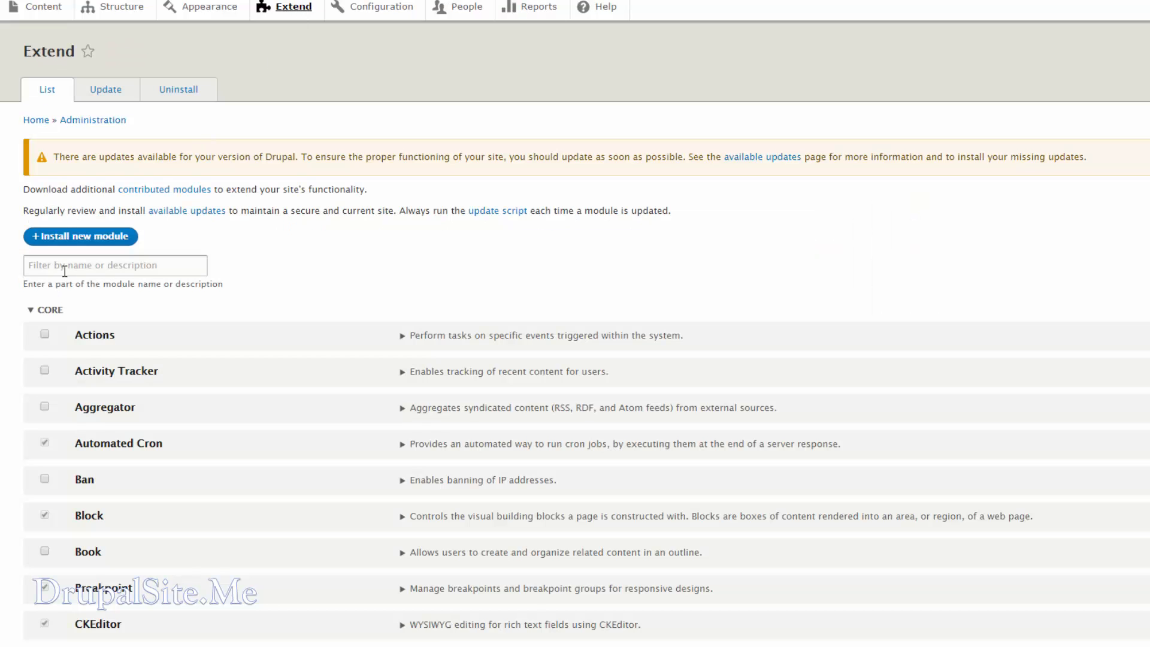
pyautogui.click(64, 269)
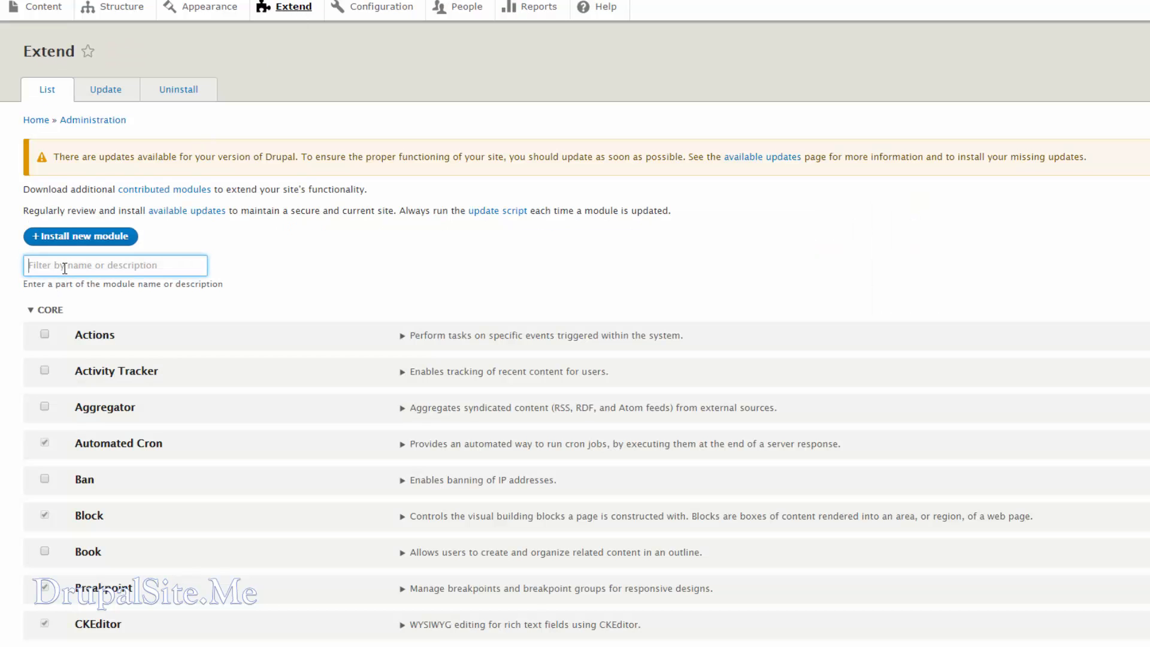
pyautogui.write('ck')
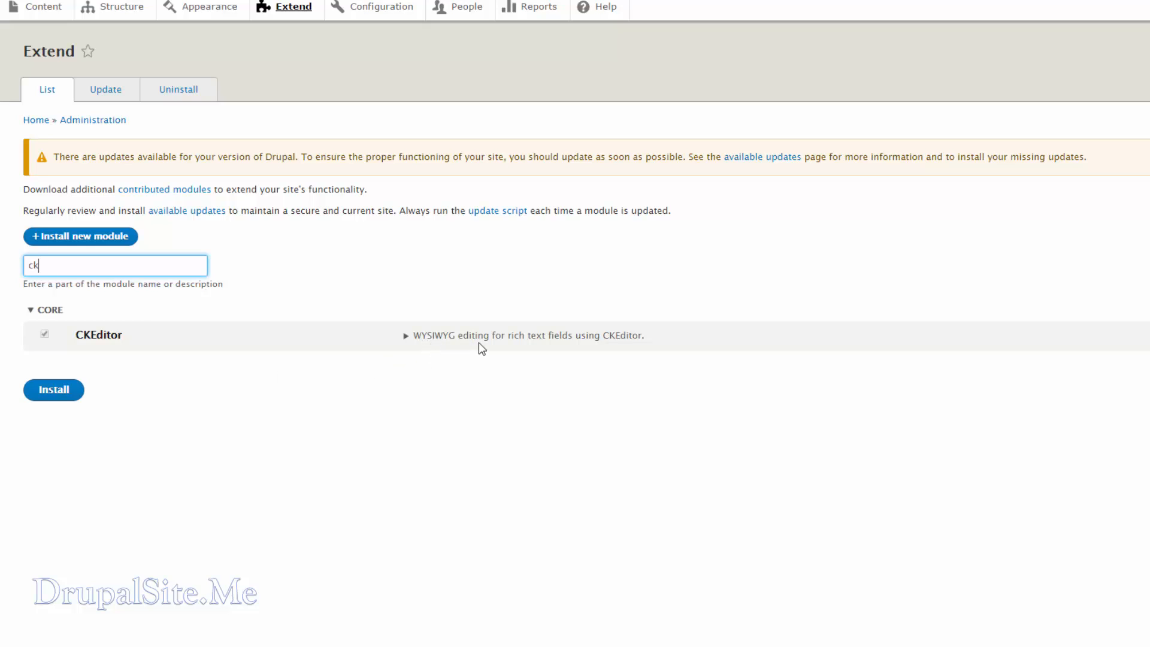
pyautogui.click(405, 335)
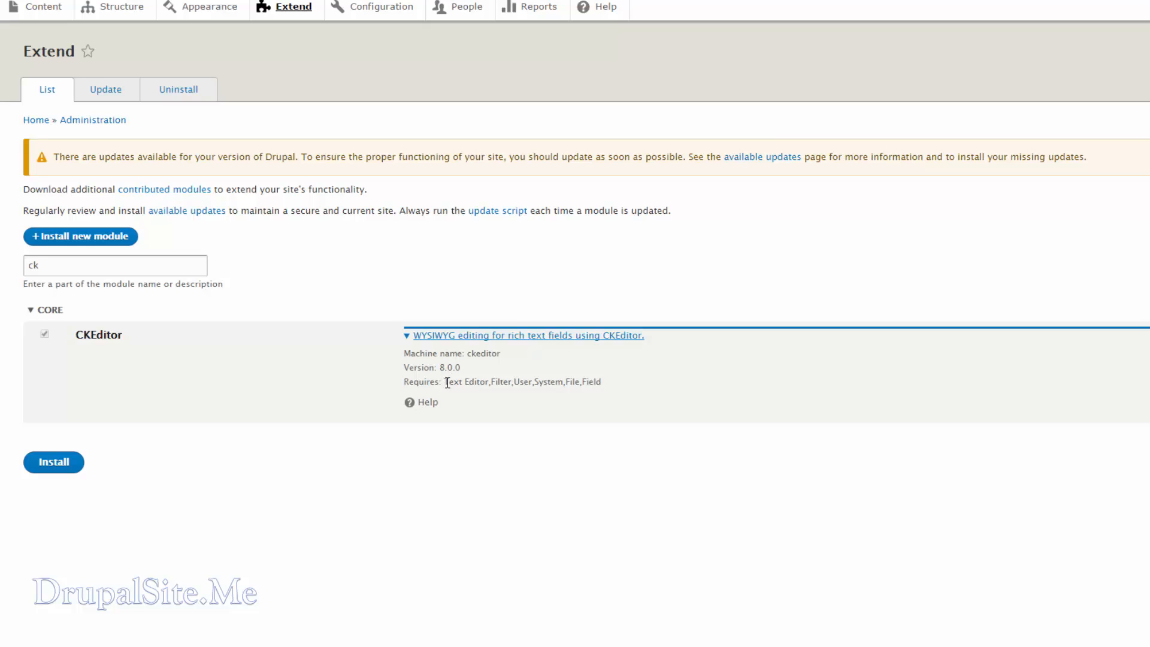
pyautogui.moveTo(444, 384); pyautogui.dragTo(606, 384)
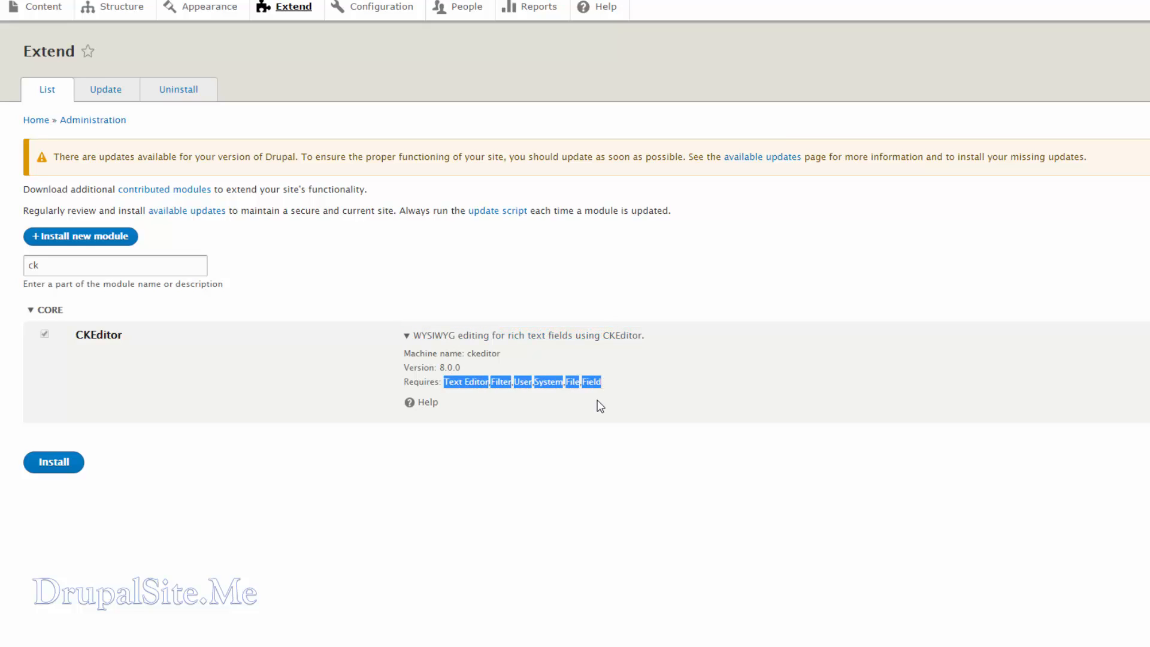
# Step: Open the CKEditor module's help page and the CKEditor website it links to, each in a new tab, and look through them
pyautogui.click(595, 405)
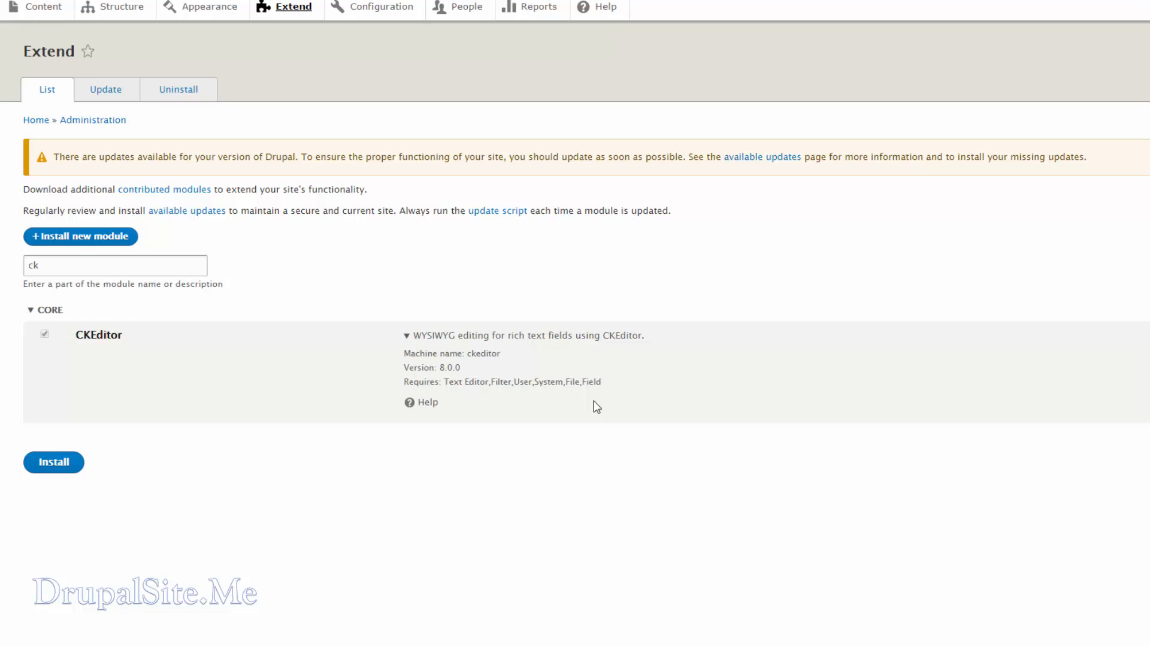
pyautogui.rightClick(426, 405)
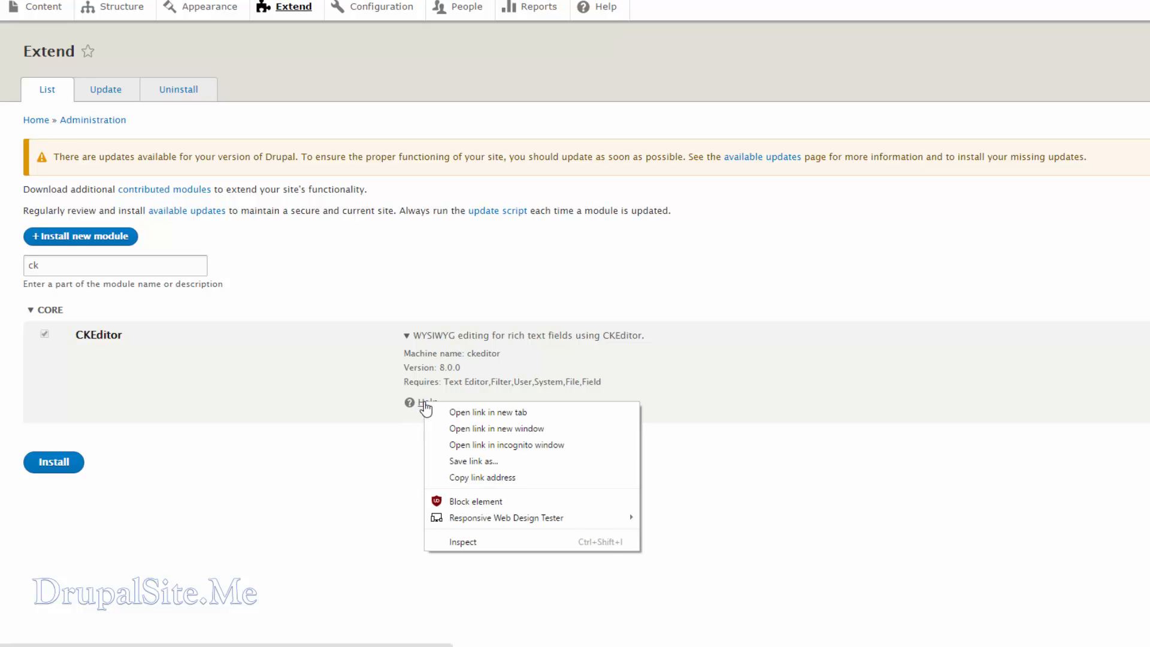
pyautogui.click(448, 412)
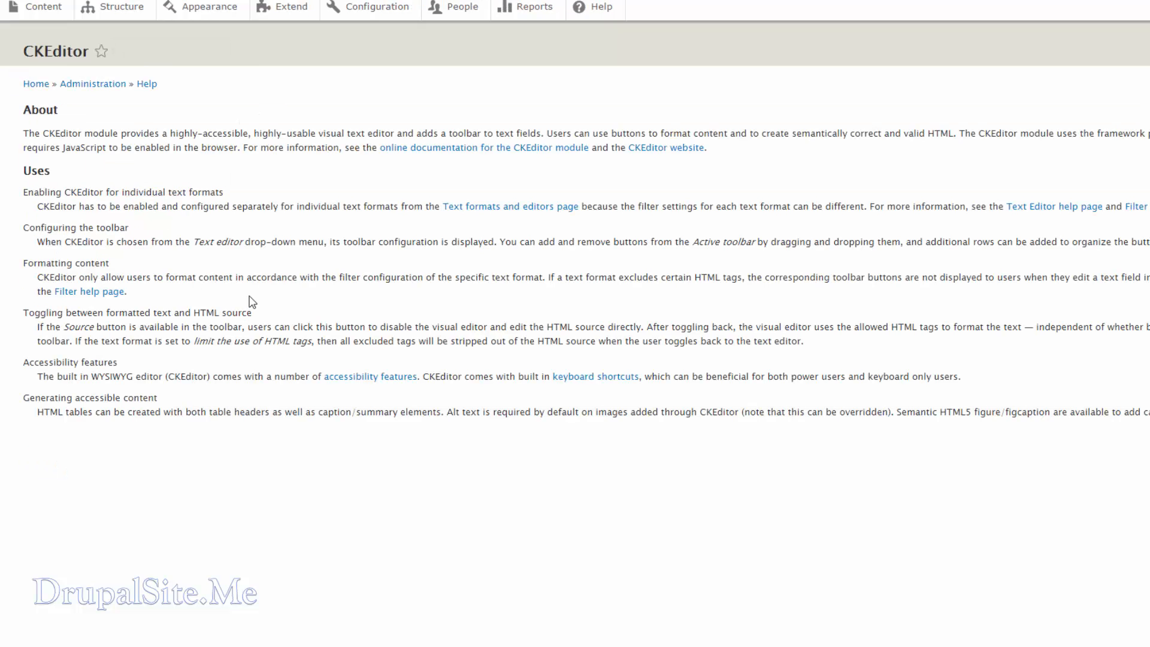
pyautogui.rightClick(666, 154)
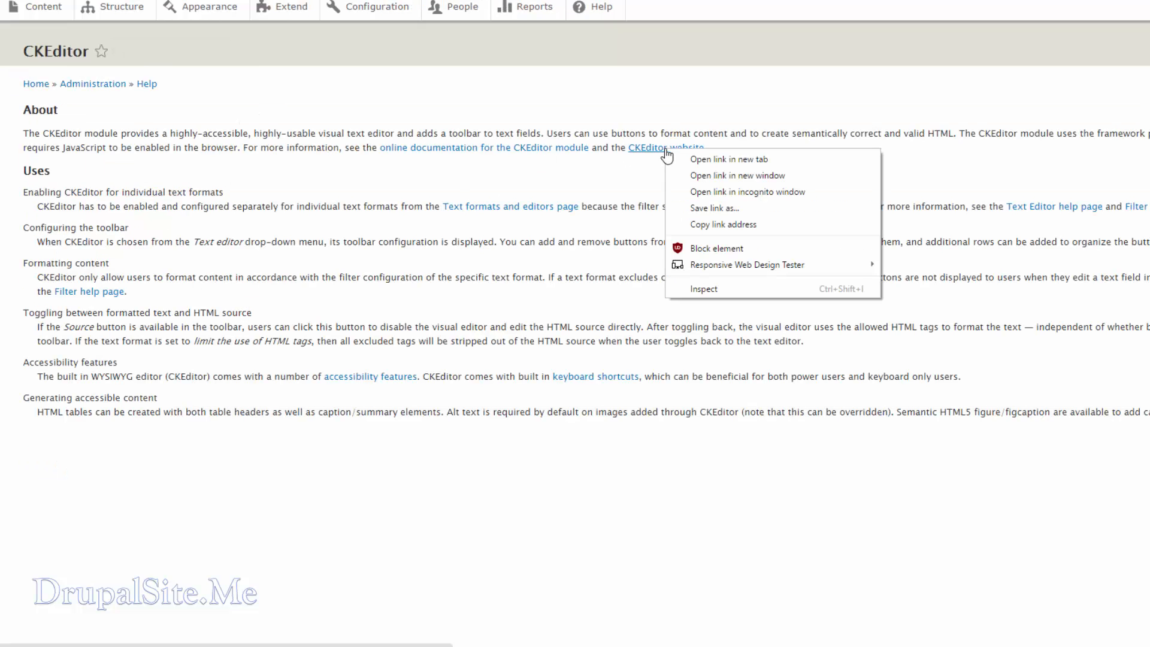
pyautogui.click(689, 157)
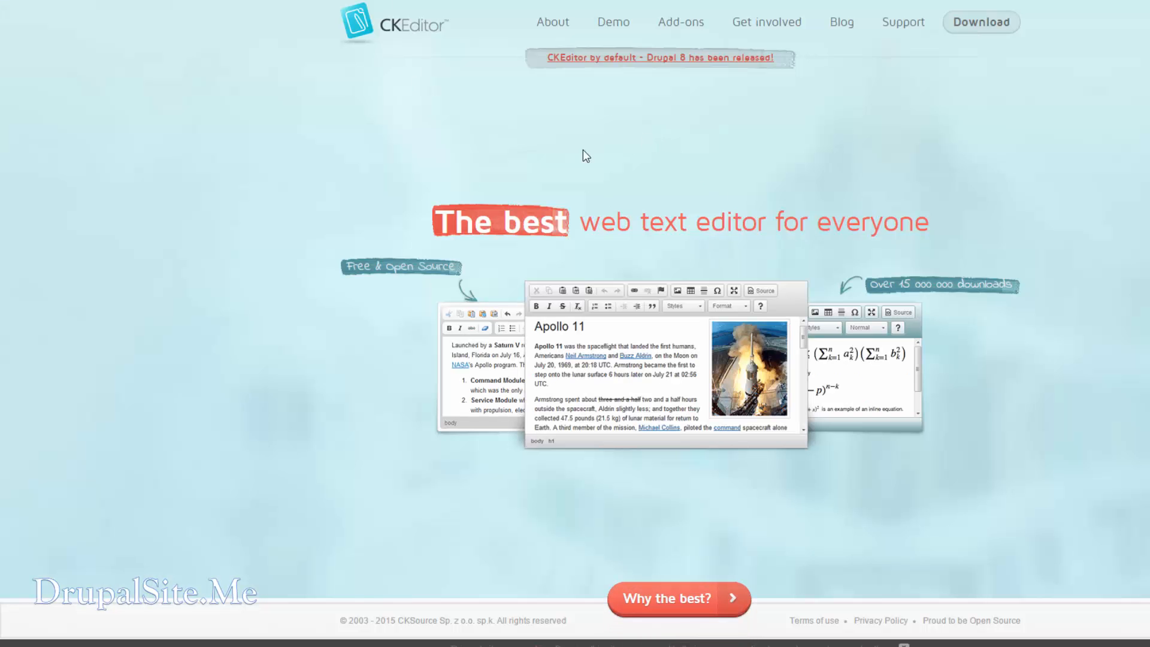
pyautogui.click(689, 606)
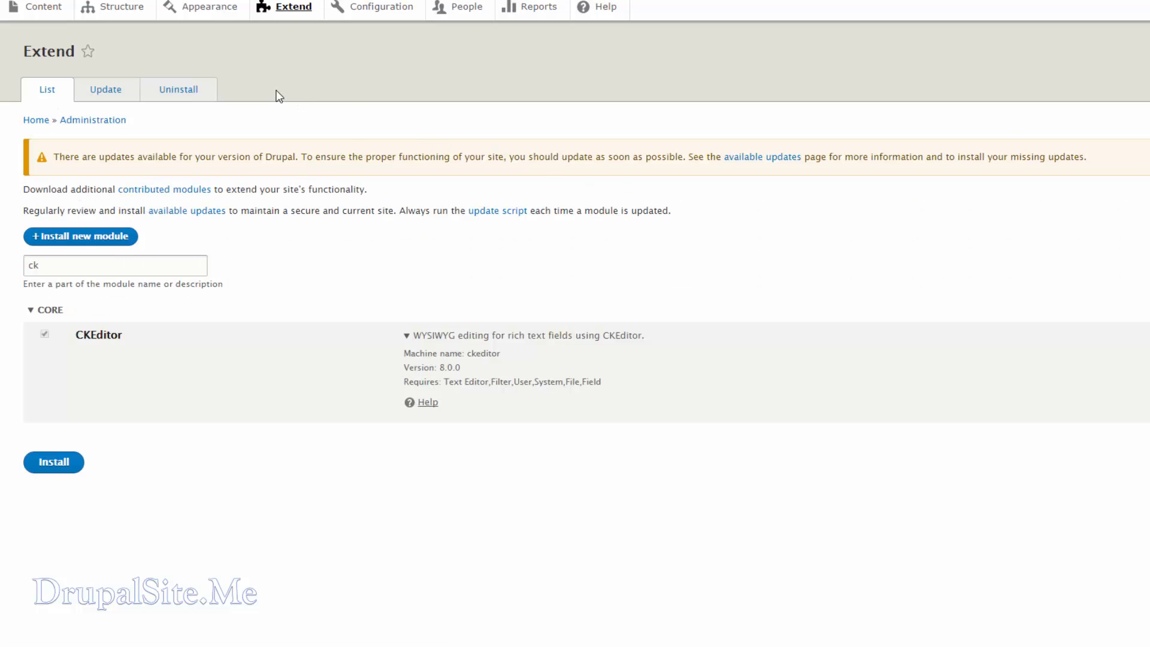
# Step: Open the article "Better Business Designs with Drupal" for editing and examine the editor controls offered by its Basic HTML format
pyautogui.click(41, 12)
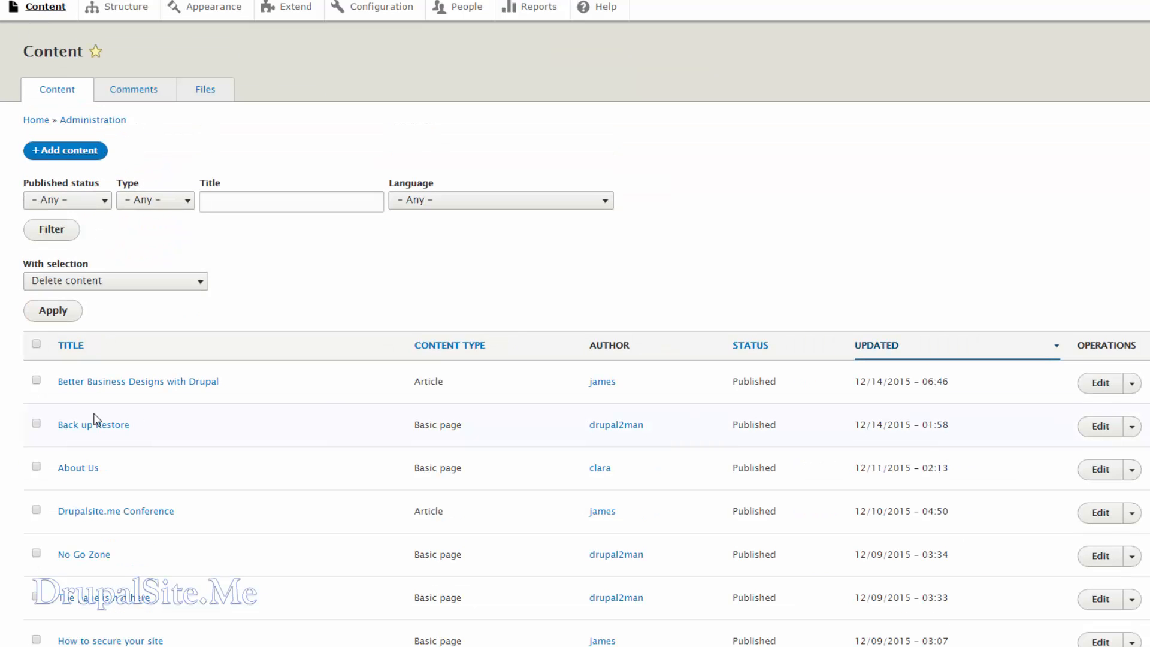
pyautogui.click(1100, 388)
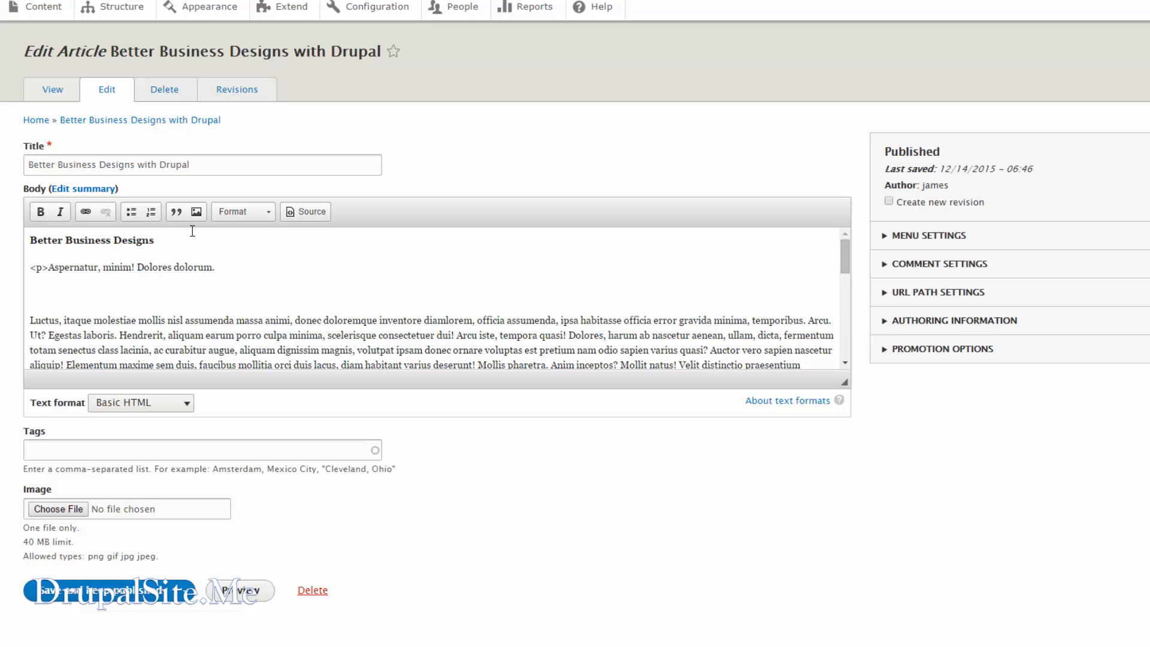
# Step: Configure the Basic HTML text format, adding the maximize button to the Tools group of the active CKEditor toolbar
pyautogui.click(389, 10)
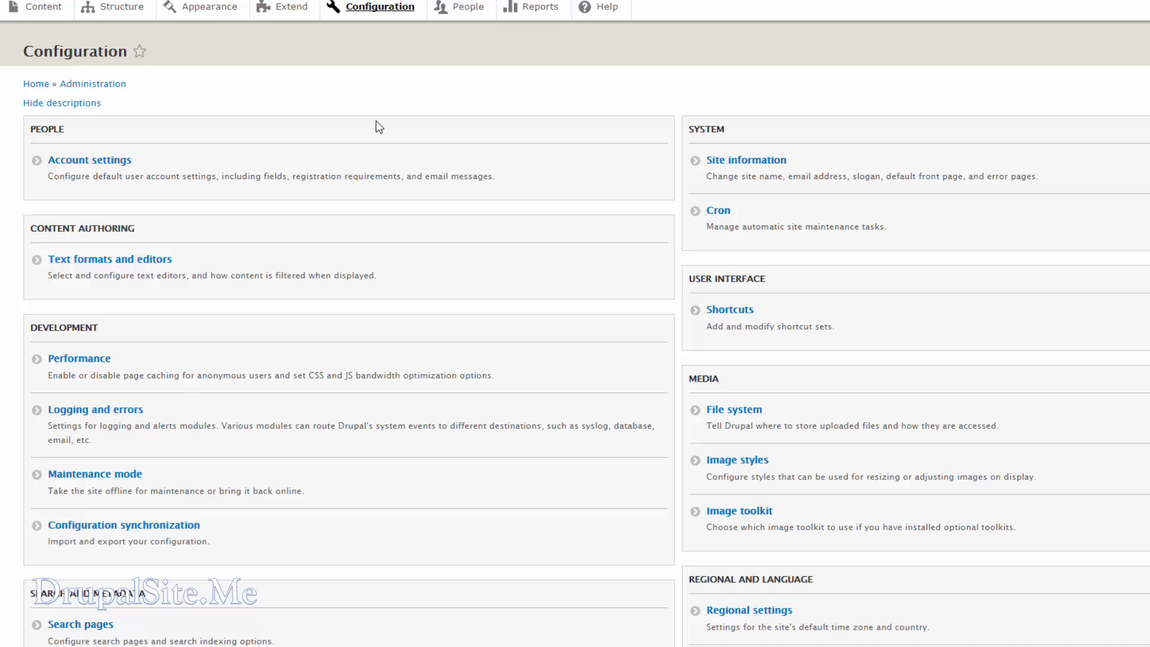
pyautogui.click(134, 264)
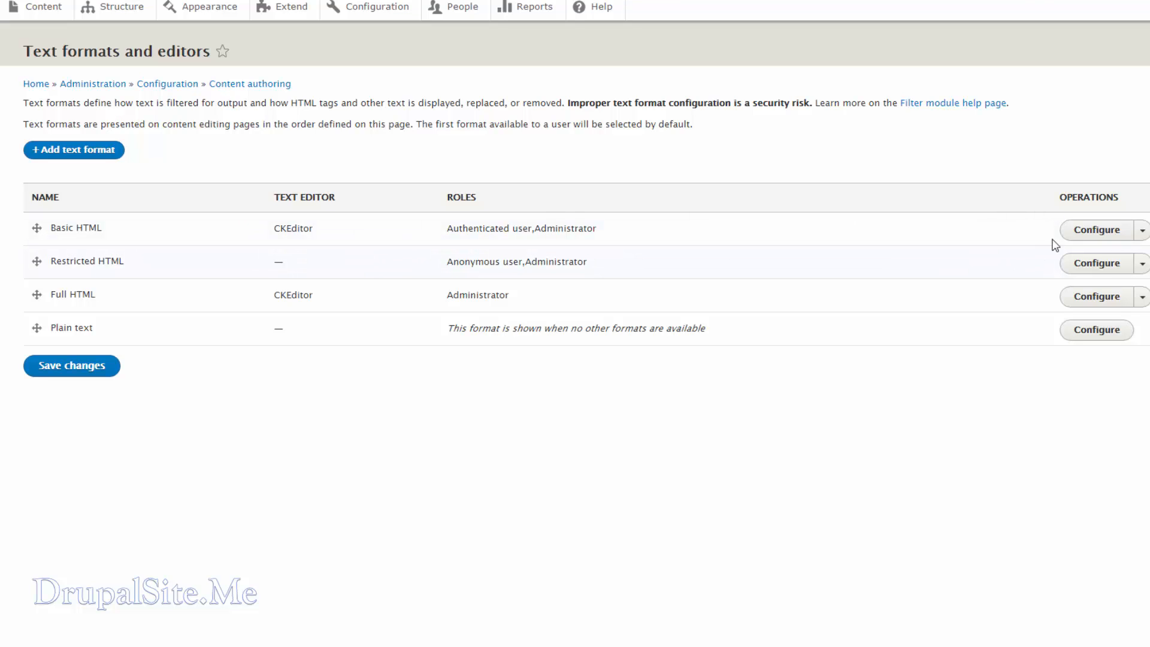
pyautogui.click(1096, 234)
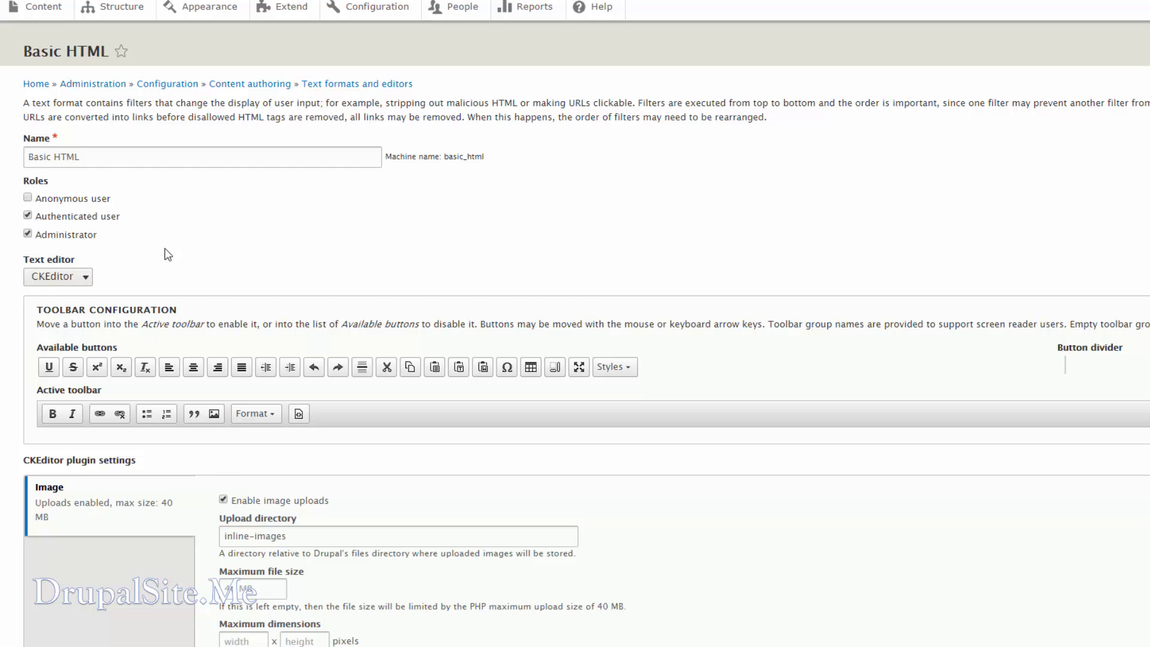
pyautogui.scroll(-2, 193, 271)
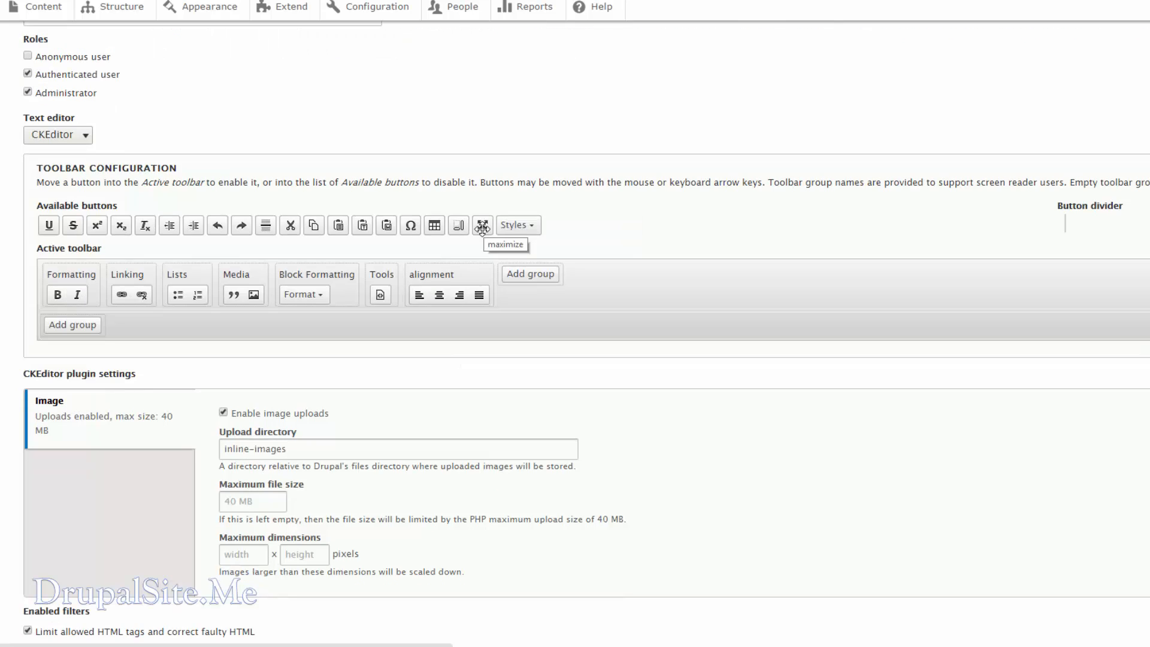
pyautogui.moveTo(482, 227); pyautogui.dragTo(392, 293)
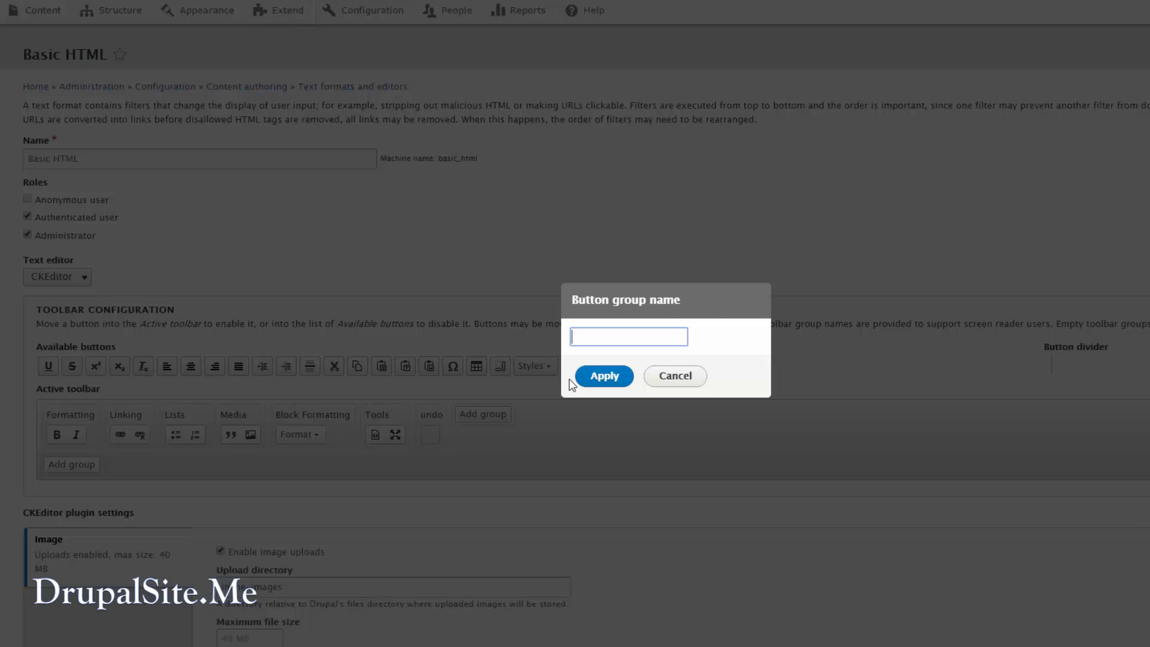
# Step: Create an active toolbar button group named "undo" and put the redo and undo buttons in it
pyautogui.write('undo')
pyautogui.click(605, 378)
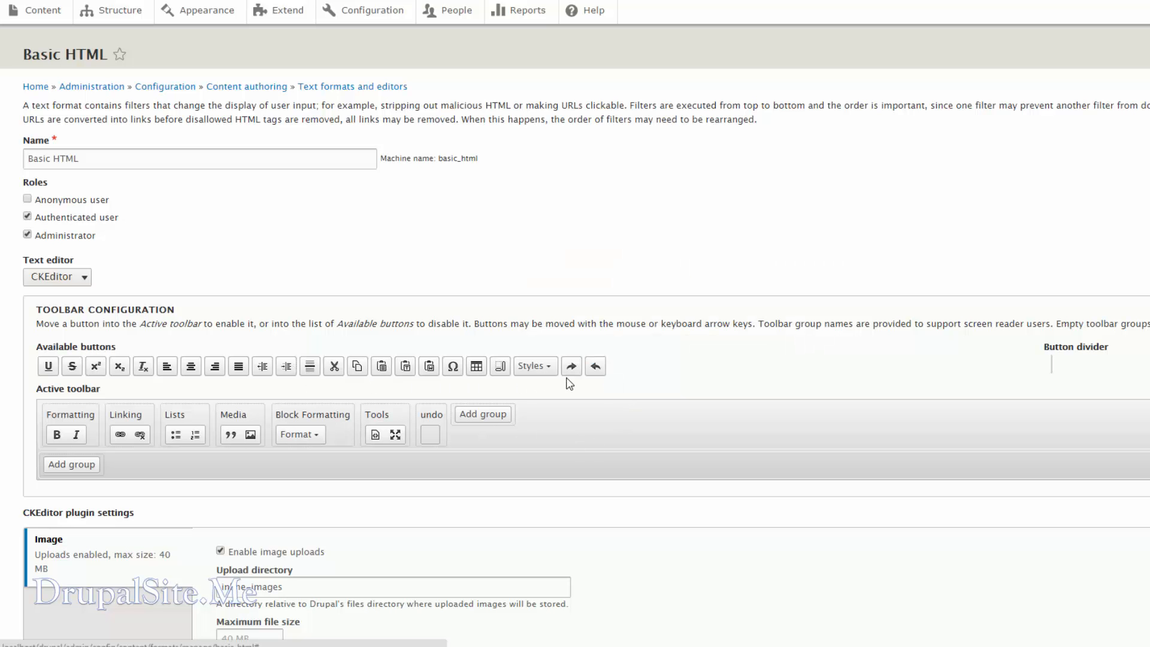
pyautogui.moveTo(573, 367); pyautogui.dragTo(432, 436)
pyautogui.moveTo(573, 368); pyautogui.dragTo(440, 437)
# Step: Enable the "Convert URLs into links" filter for Basic HTML and save the text format's configuration
pyautogui.scroll(-7, 791, 457)
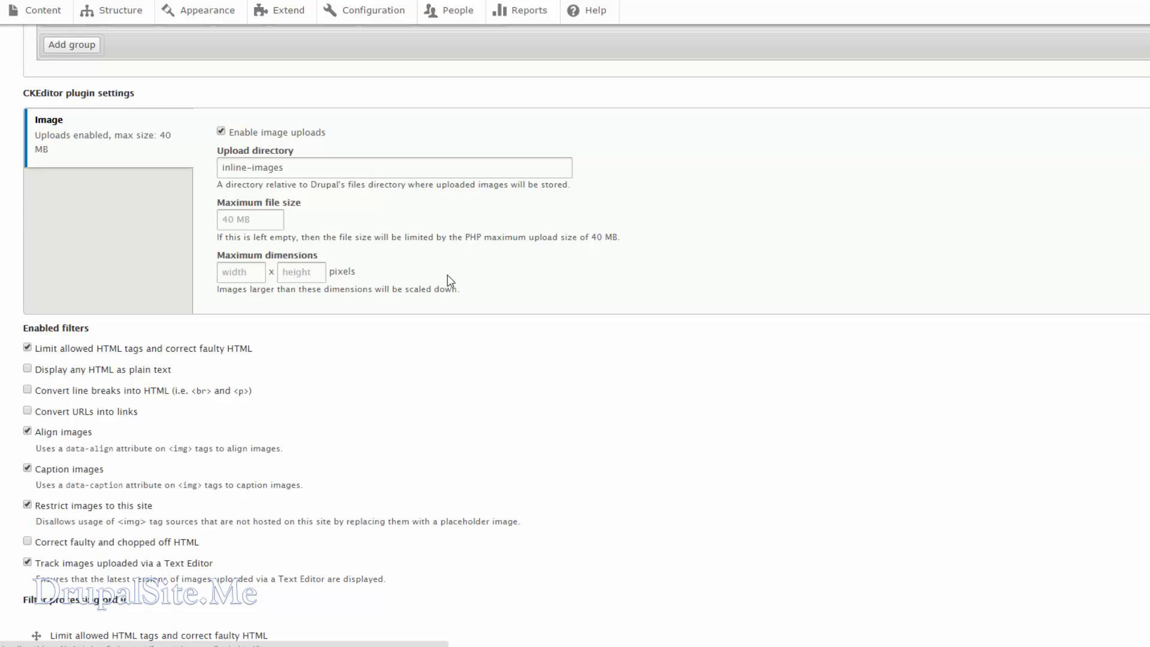
pyautogui.scroll(-2, 445, 276)
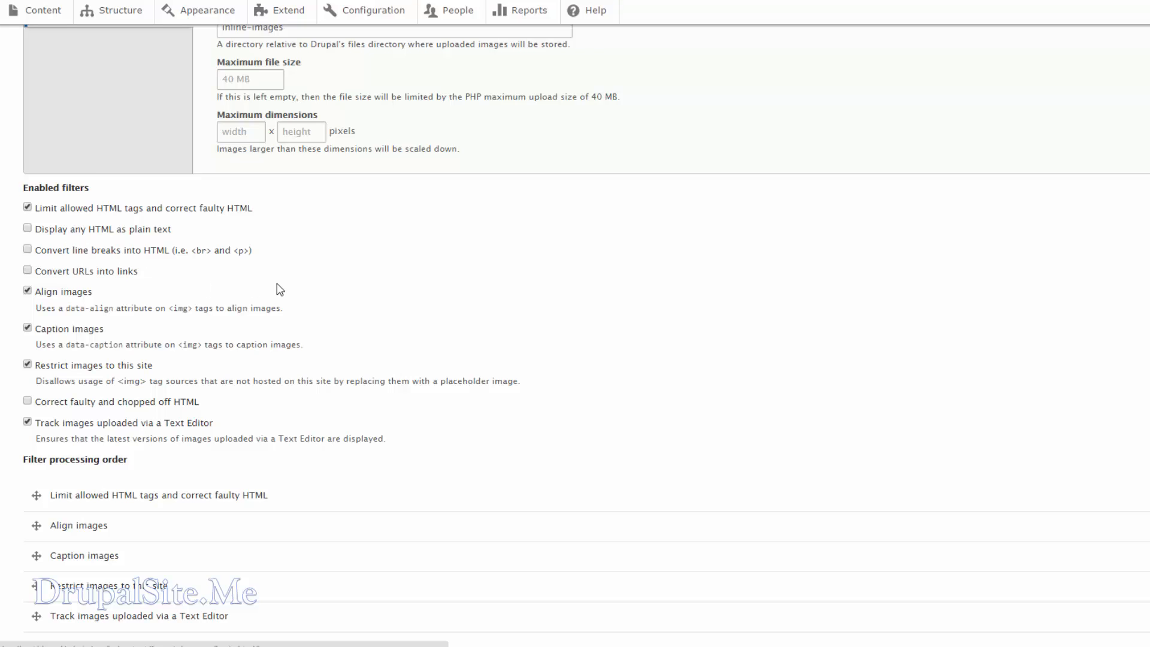
pyautogui.click(27, 273)
pyautogui.scroll(-3, 610, 480)
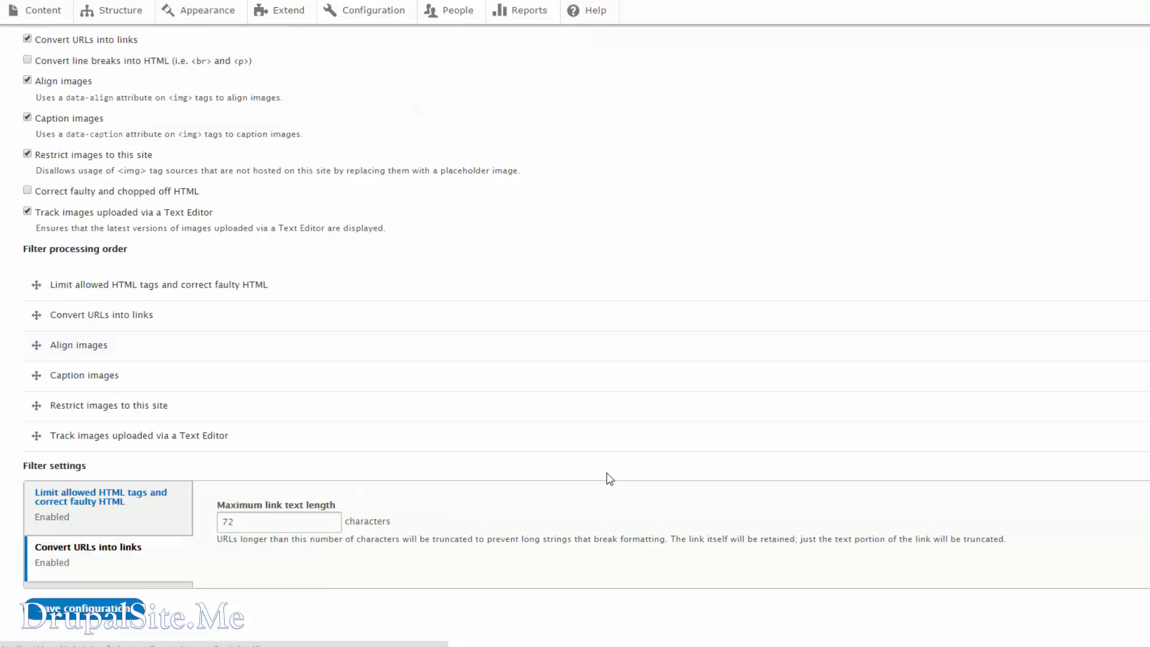
pyautogui.scroll(-1, 599, 483)
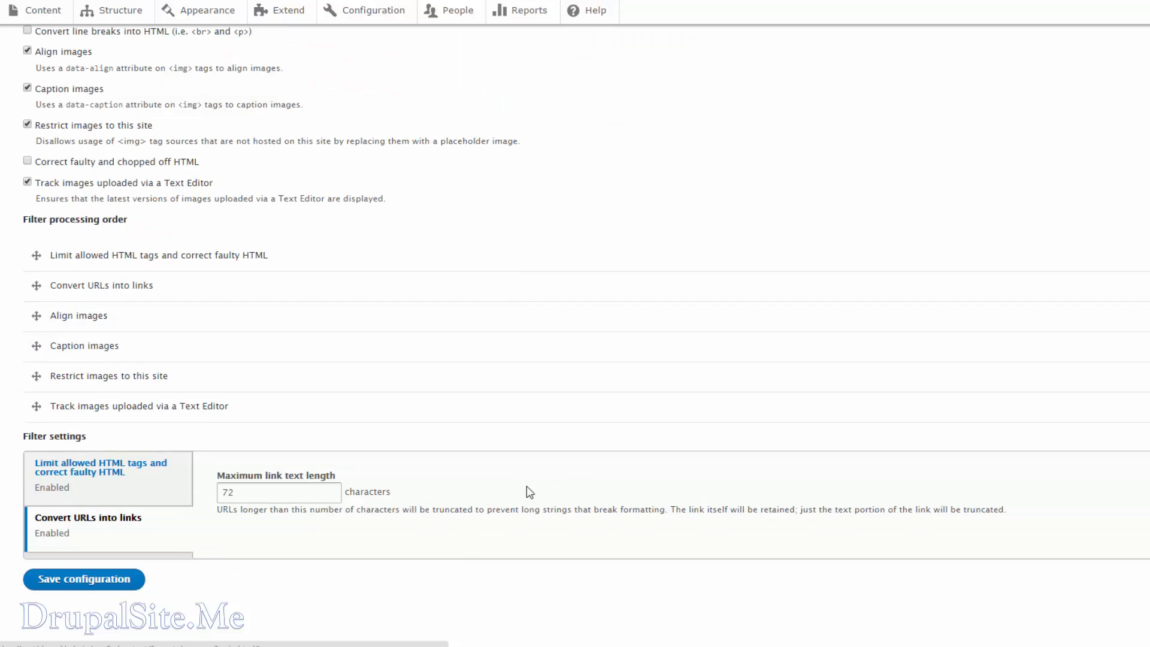
pyautogui.click(106, 581)
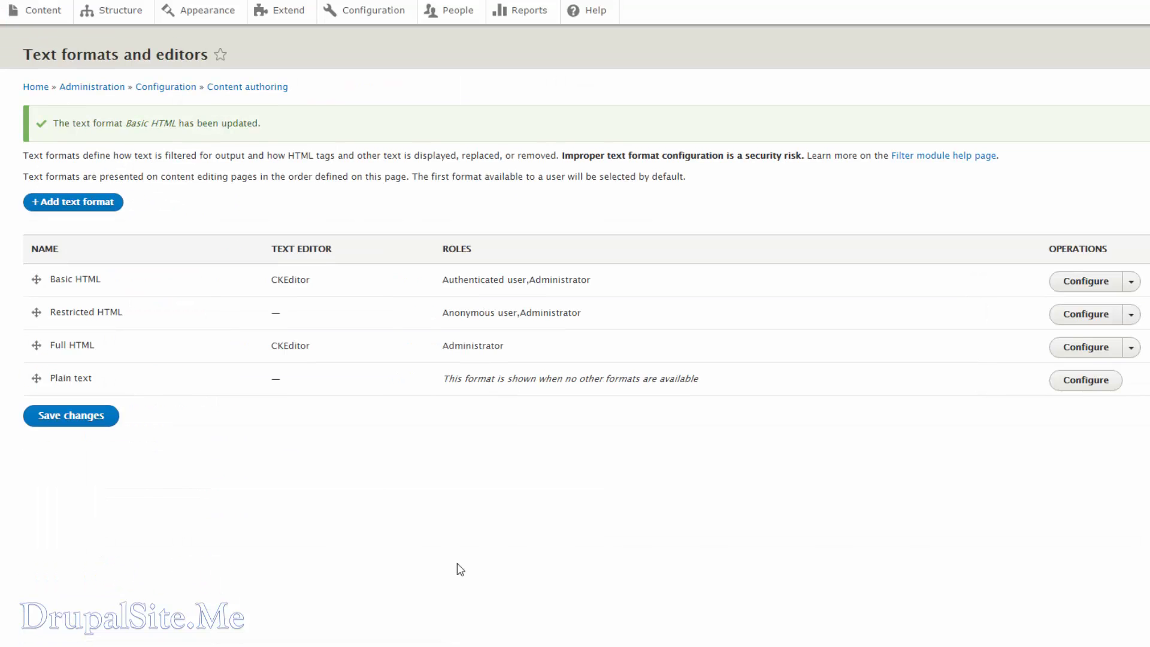
# Step: Reopen the article "Better Business Designs with Drupal" for editing and check the updated editor toolbar
pyautogui.click(38, 14)
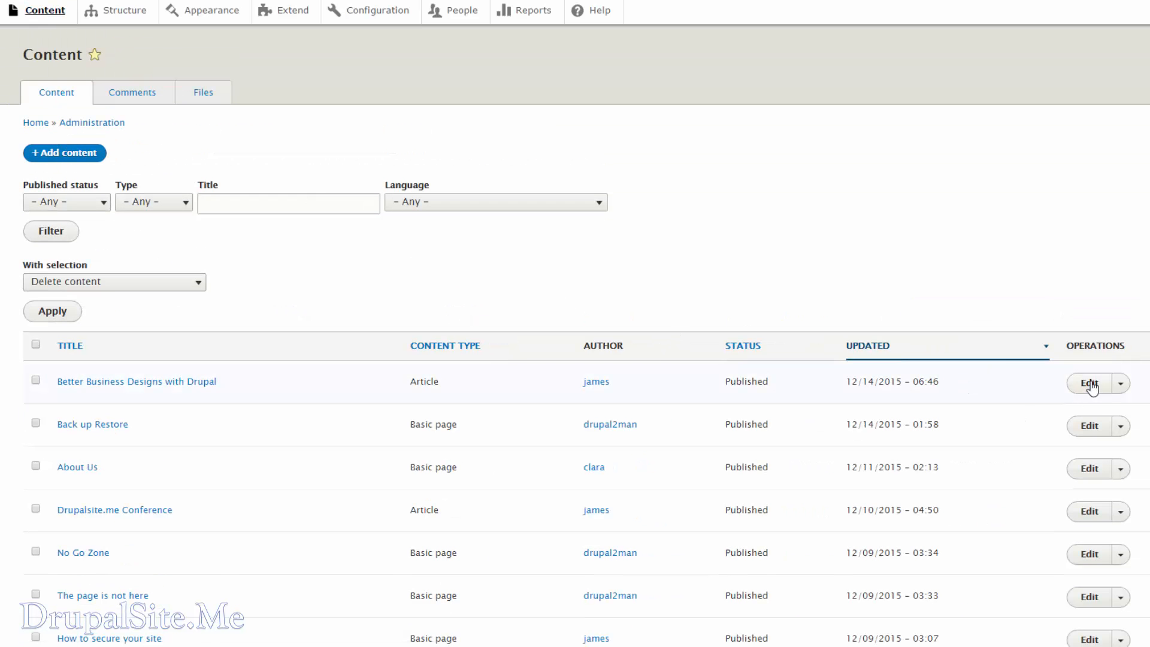
pyautogui.click(1075, 384)
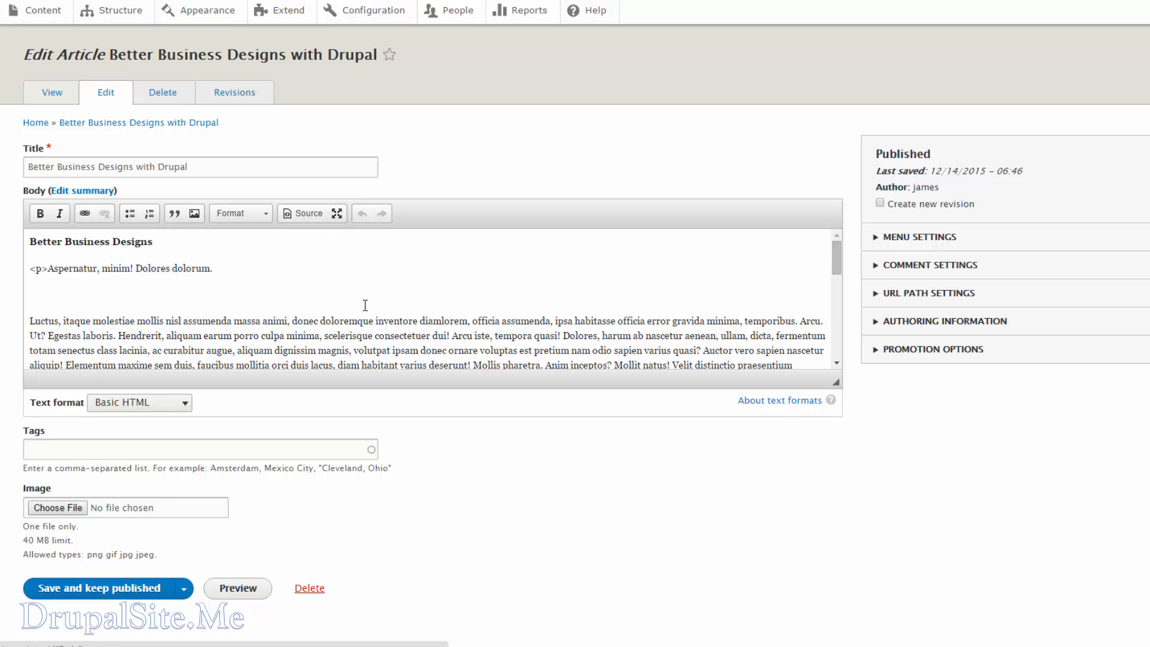
# Step: Test the added editor controls by making "donec doloremq" in the body bold, undoing that change, and maximizing the editor
pyautogui.click(293, 322)
pyautogui.moveTo(315, 323); pyautogui.dragTo(363, 322)
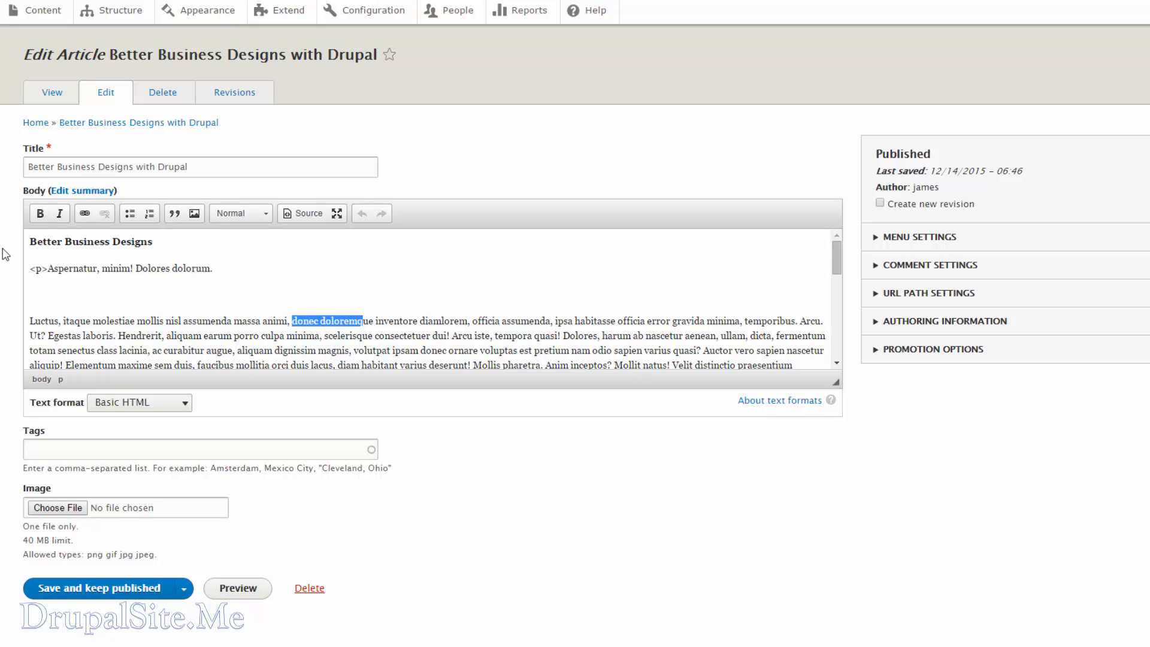
pyautogui.click(39, 214)
pyautogui.click(376, 337)
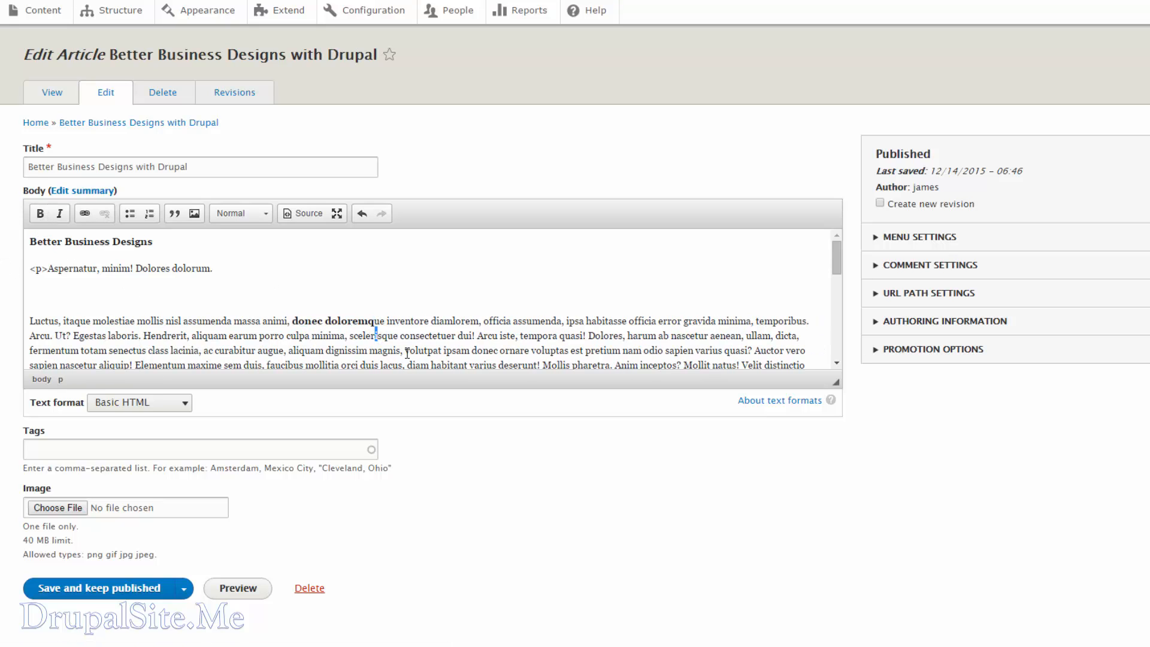
pyautogui.click(346, 336)
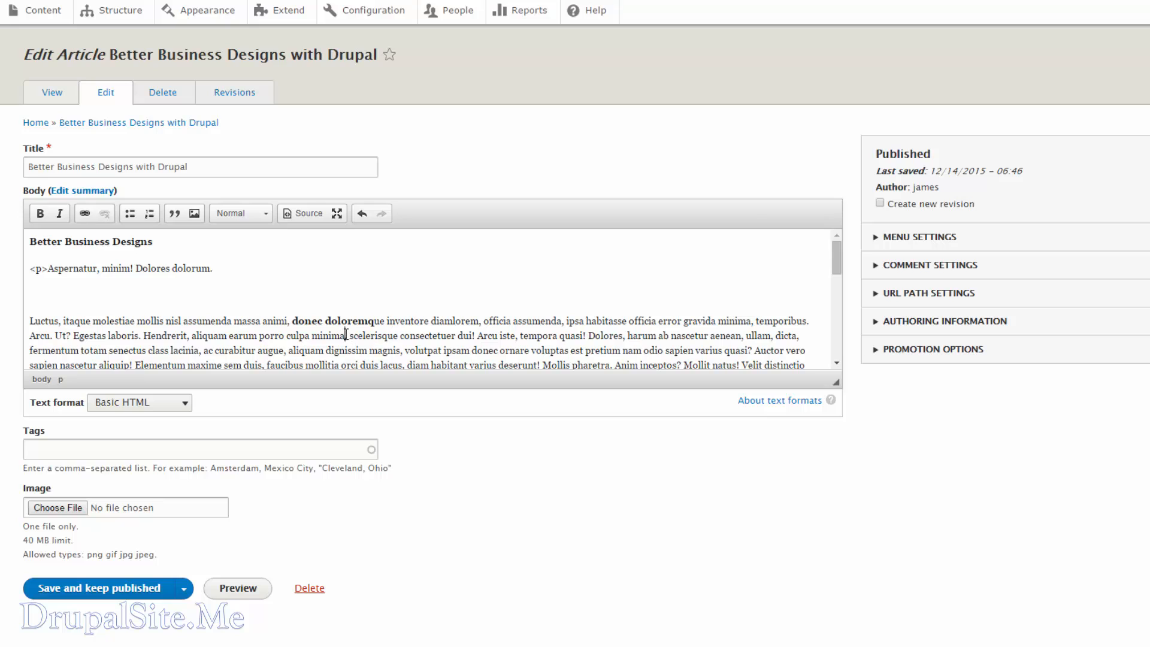
pyautogui.click(361, 214)
pyautogui.click(445, 334)
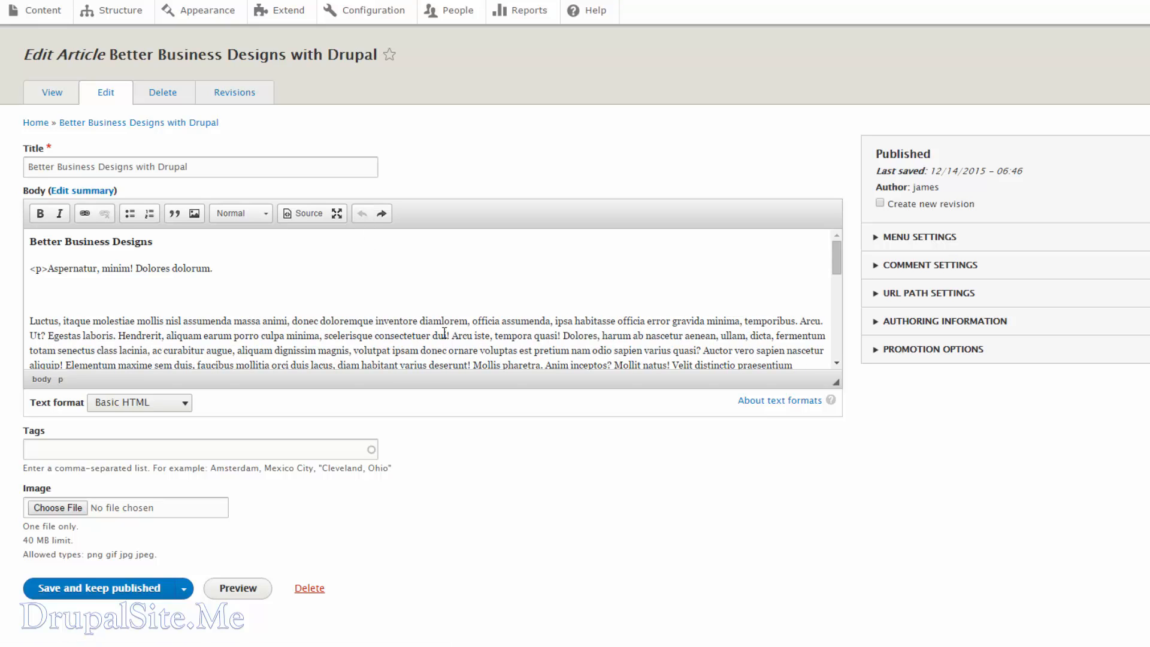
pyautogui.click(337, 214)
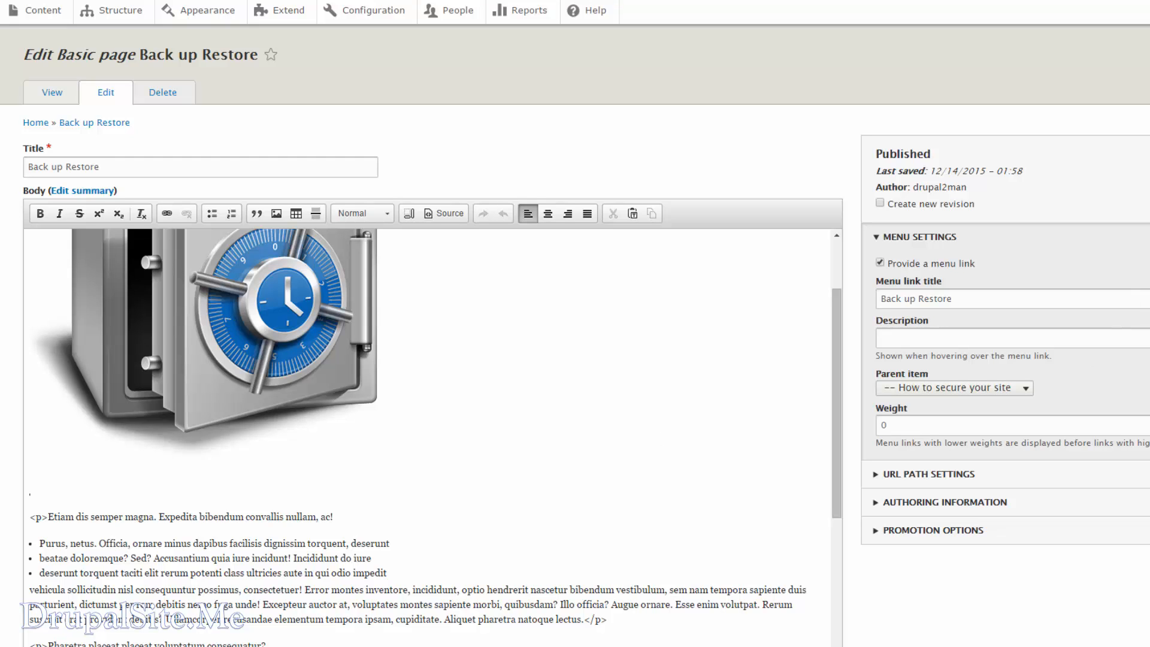
# Step: Change the text format of the "Back up Restore" page's body to Basic HTML, accept the loss of disallowed content, and check the remaining body
pyautogui.scroll(-3, 1109, 387)
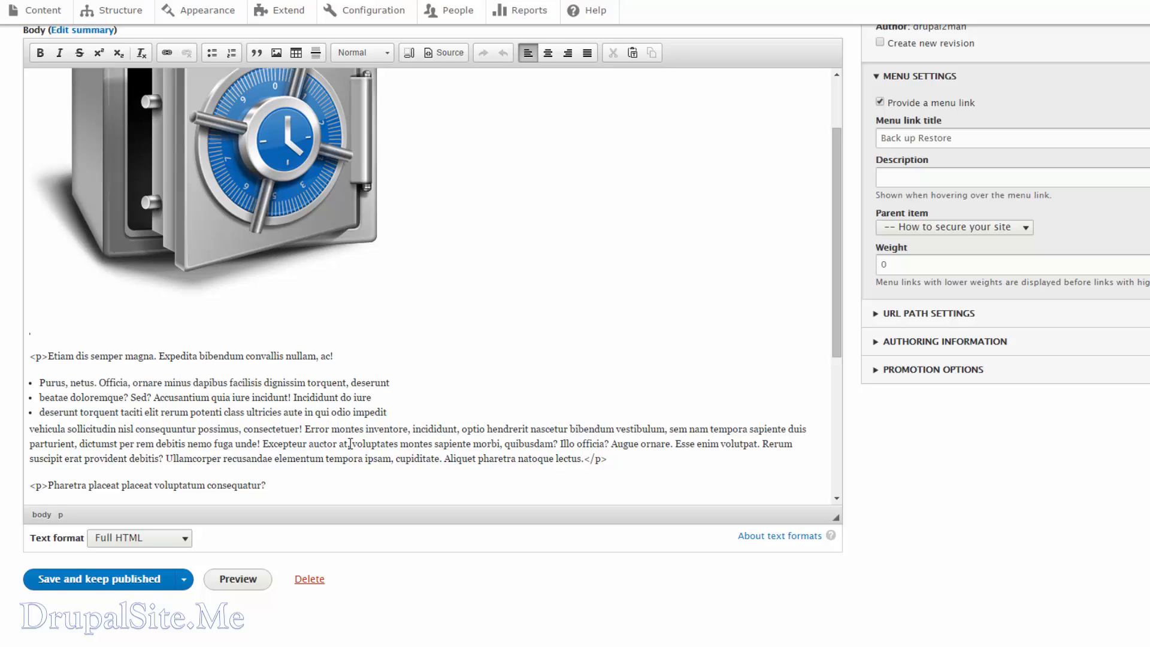
pyautogui.scroll(1, 343, 404)
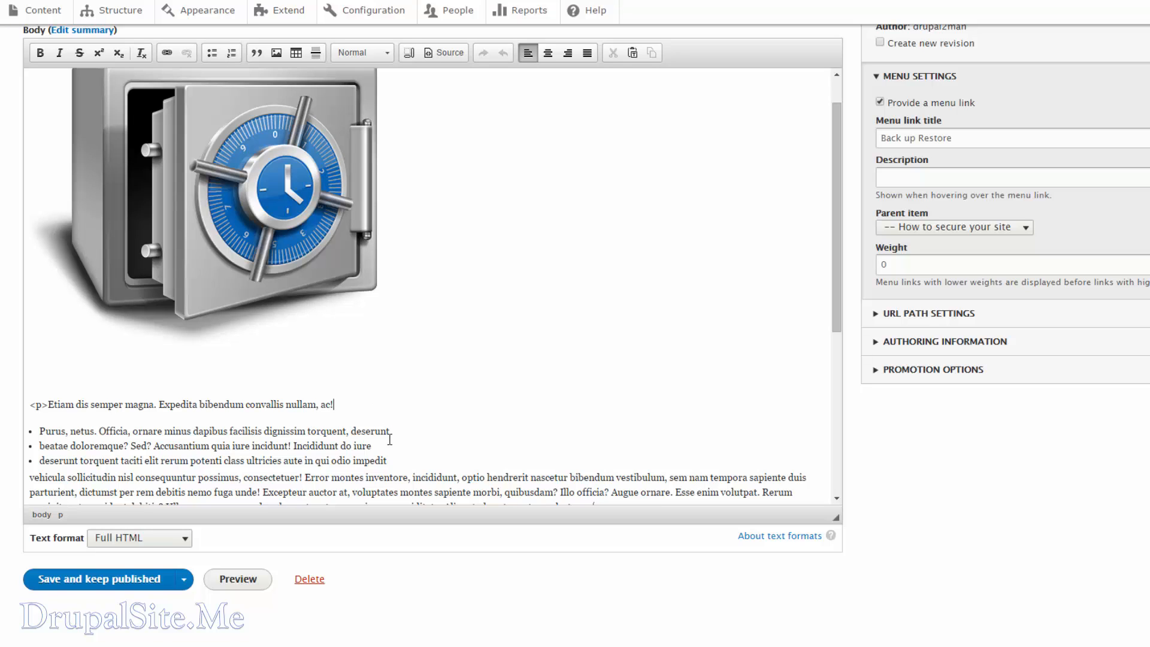
pyautogui.click(183, 542)
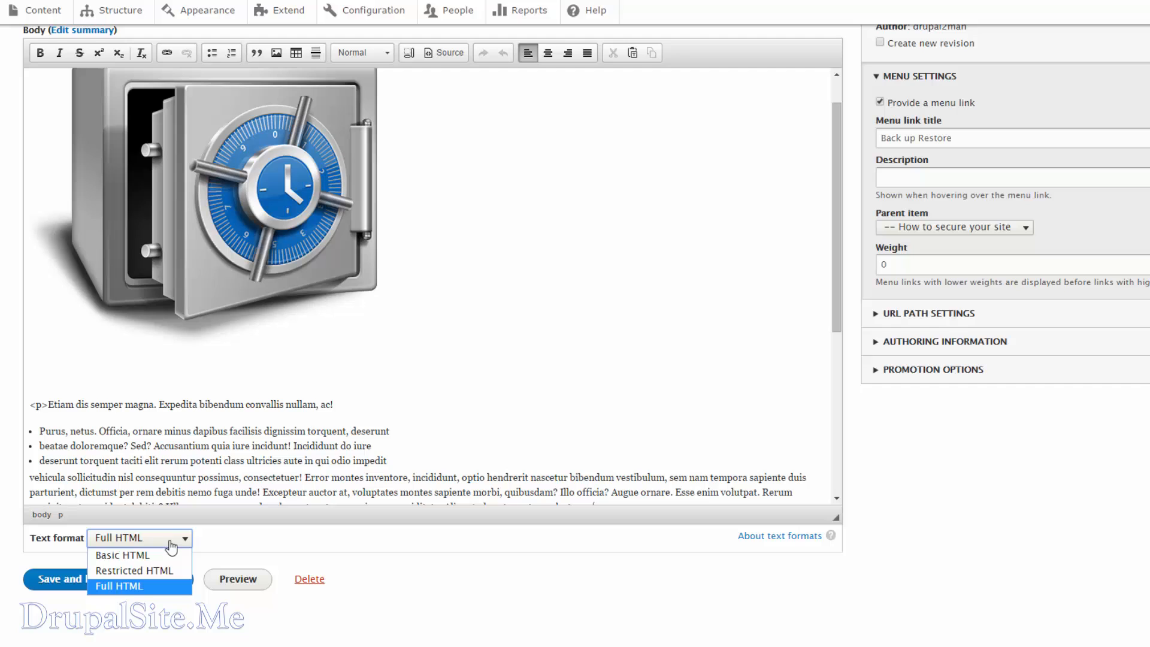
pyautogui.click(152, 556)
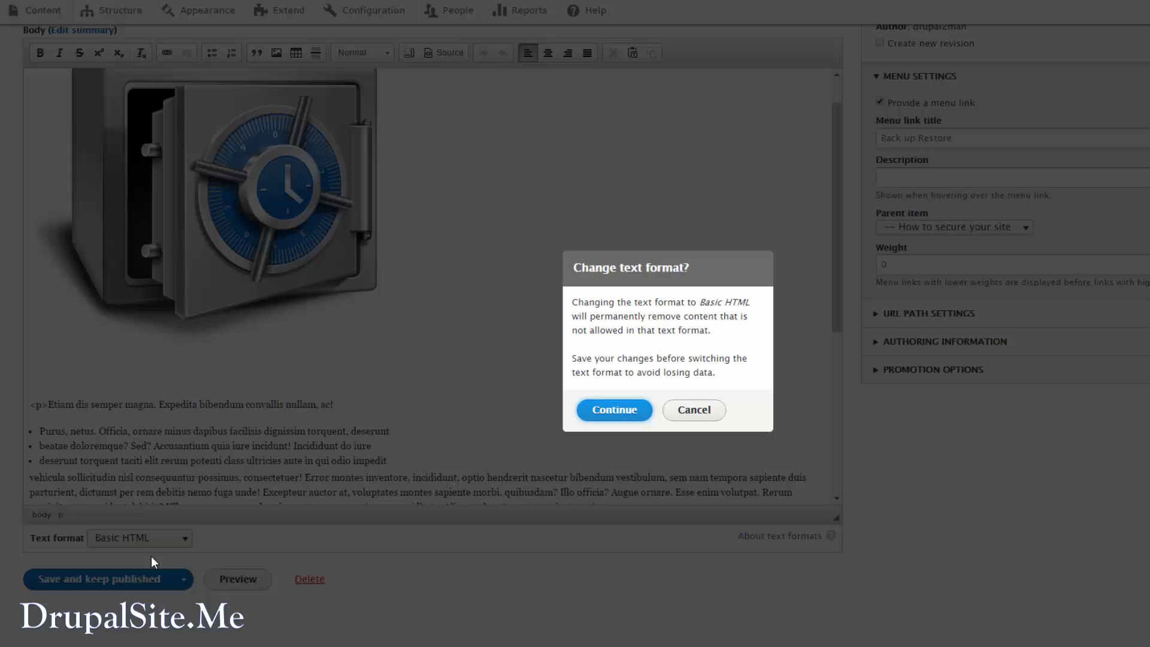
pyautogui.click(613, 410)
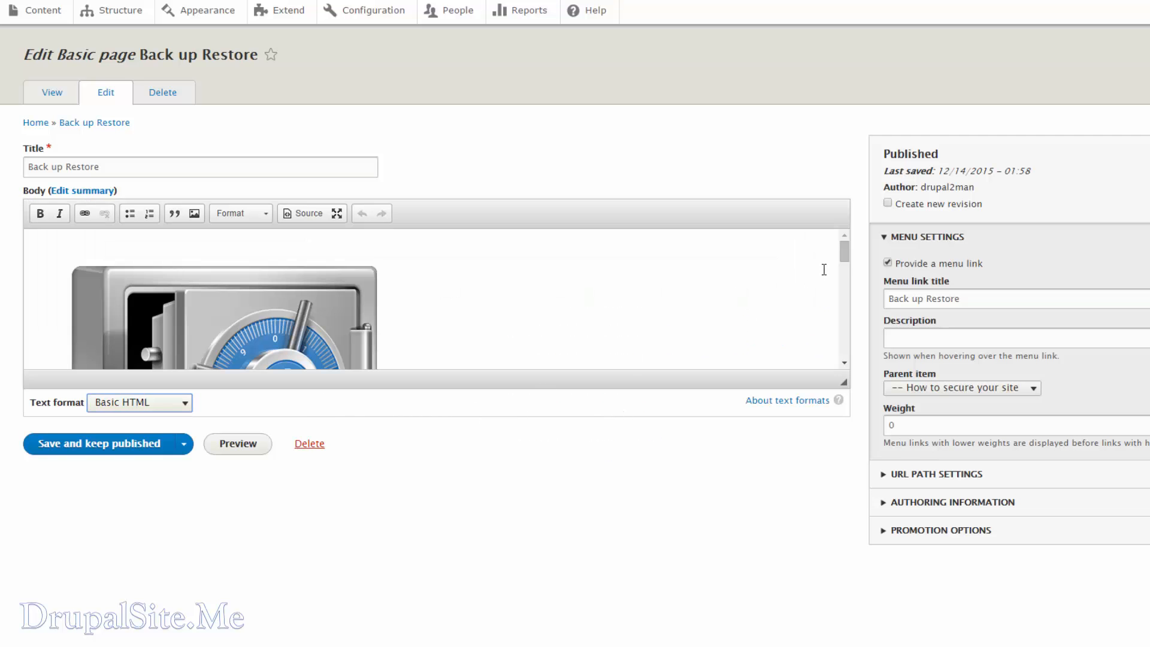
pyautogui.moveTo(845, 255)
pyautogui.mouseDown()
pyautogui.moveTo(842, 336)
pyautogui.moveTo(847, 252)
pyautogui.mouseUp()
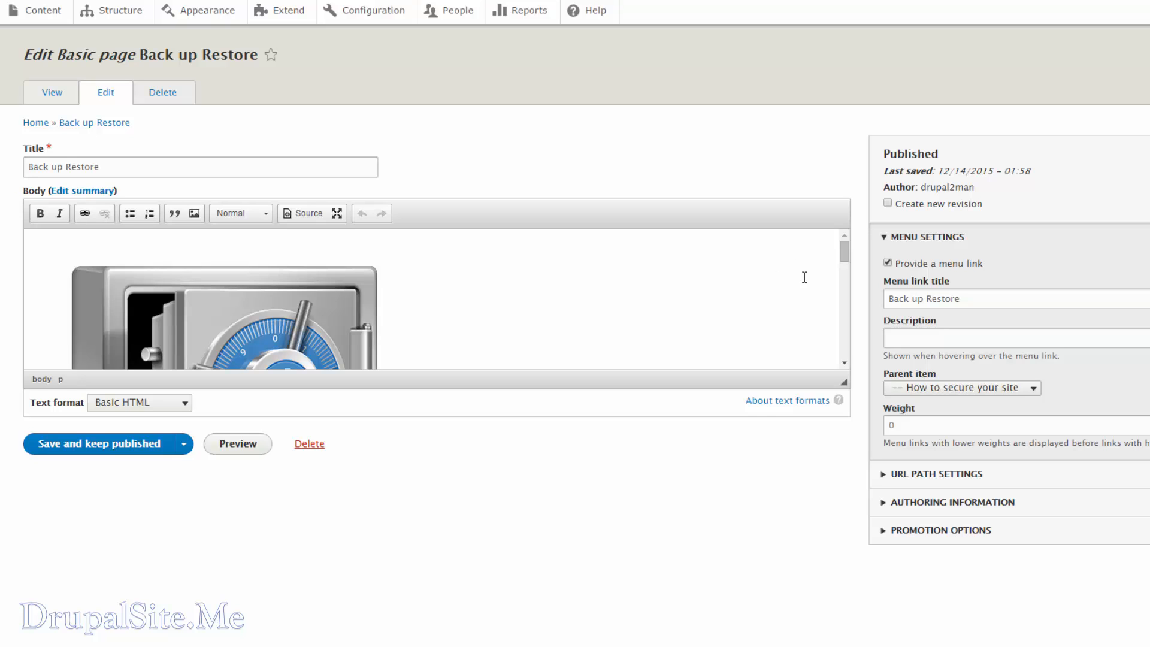
pyautogui.moveTo(846, 255)
pyautogui.mouseDown()
pyautogui.moveTo(846, 315)
pyautogui.moveTo(847, 247)
pyautogui.mouseUp()
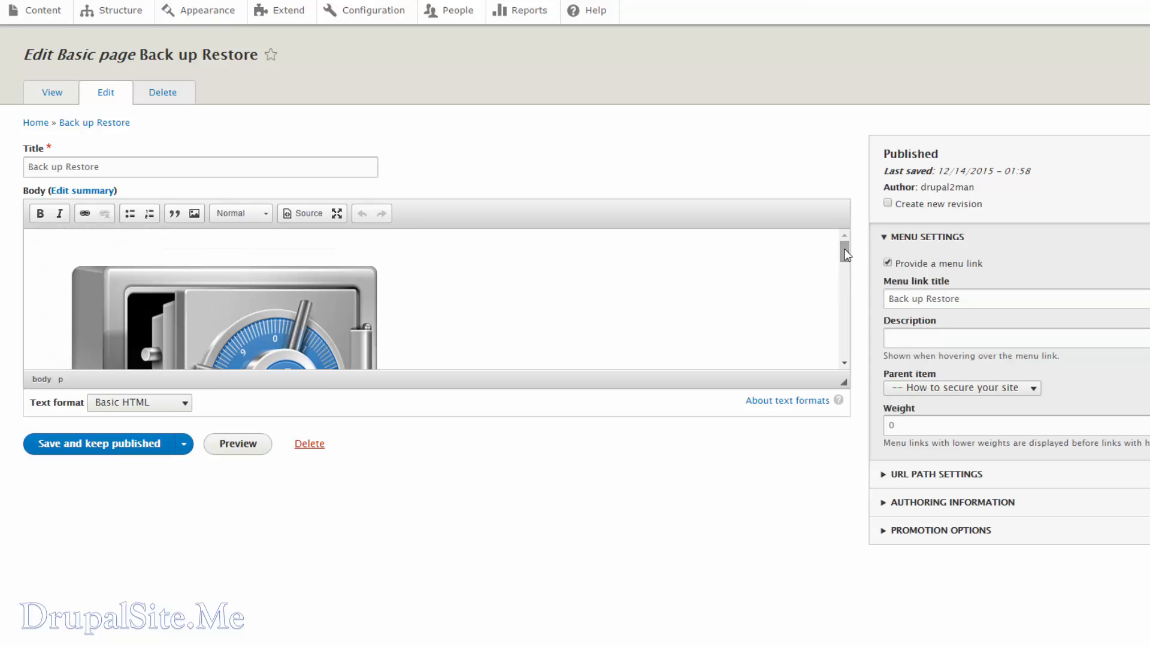